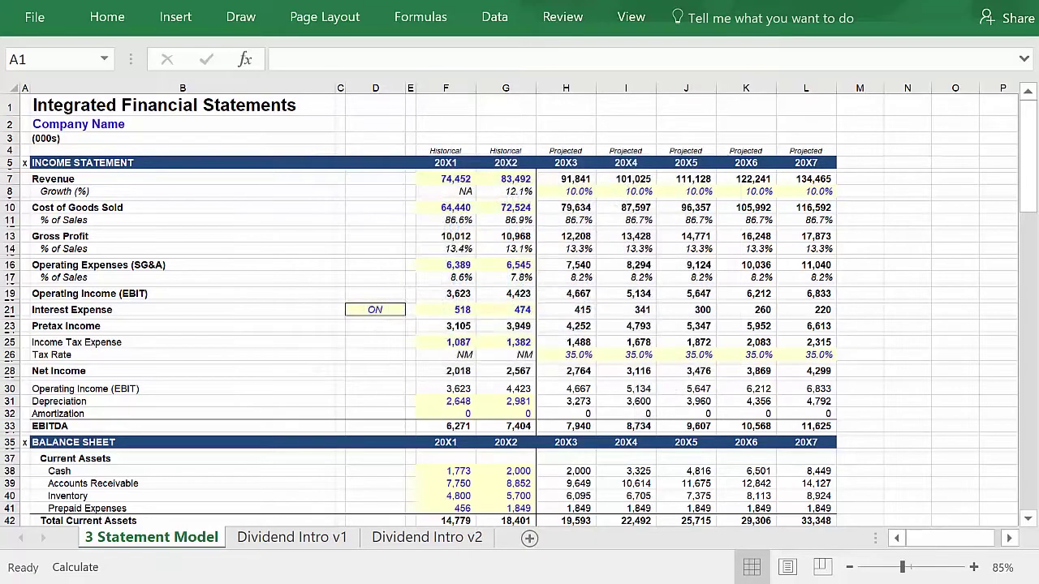
# Step: Scroll down through the 3 Statement Model sheet, then move to the Dividend Intro v1 sheet
pyautogui.moveTo(1030, 142); pyautogui.dragTo(1028, 248)
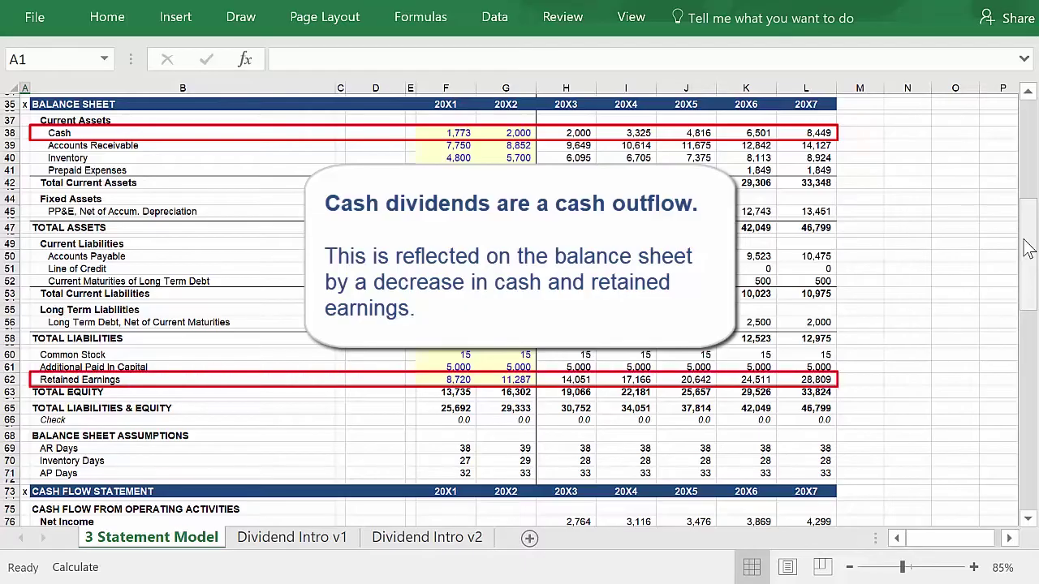
pyautogui.moveTo(1028, 249); pyautogui.dragTo(1032, 378)
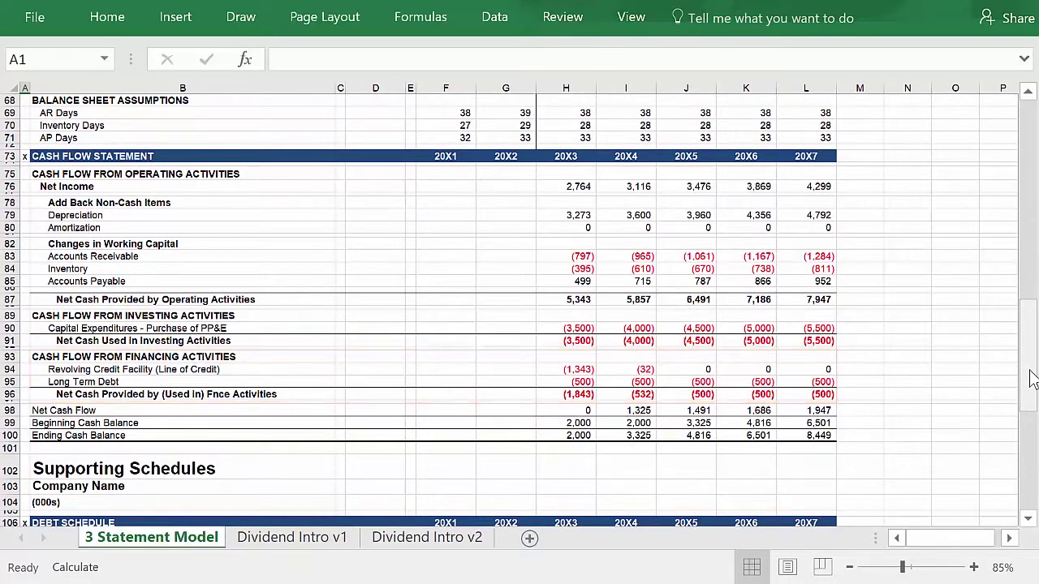
pyautogui.hotkey('ctrl', 'pagedown')
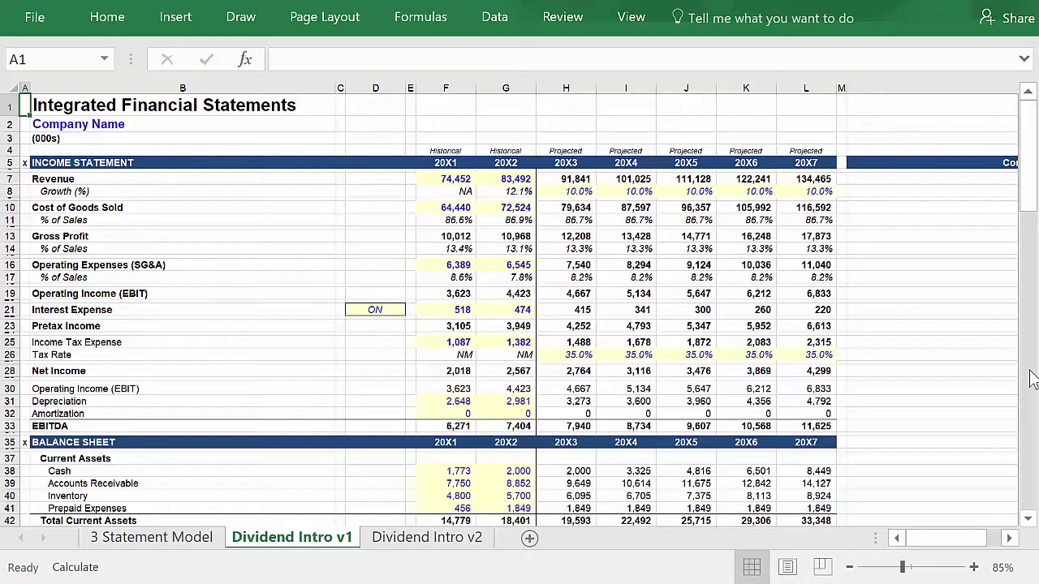
pyautogui.click(932, 162)
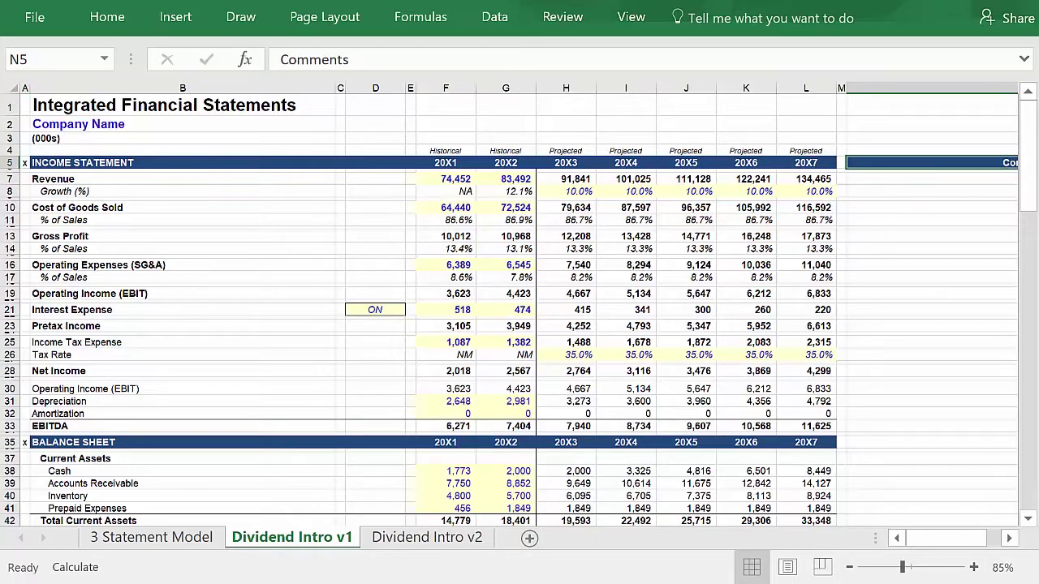
pyautogui.hotkey('ctrl', 'Down')
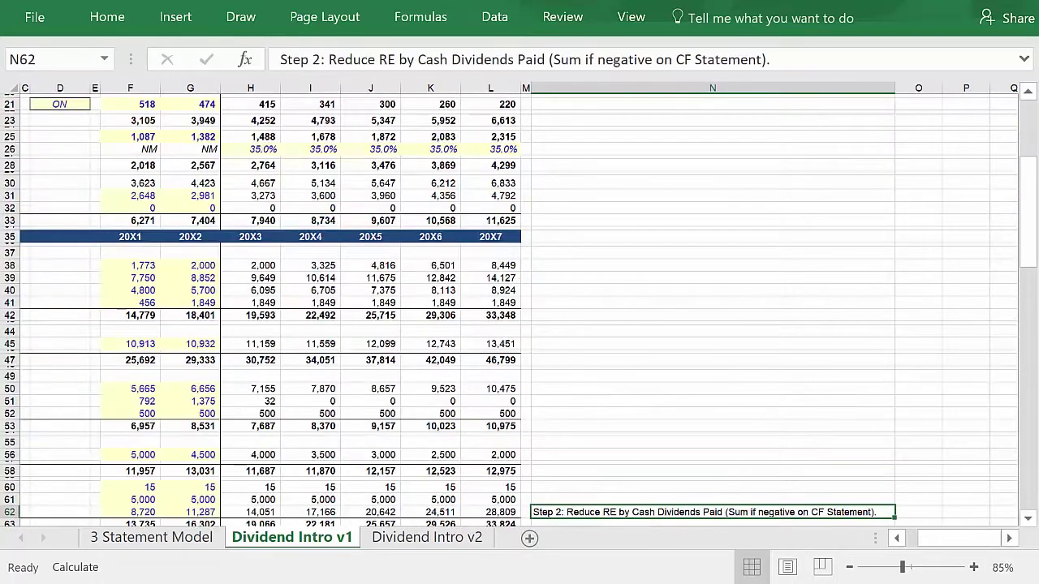
pyautogui.hotkey('ctrl', 'Down')
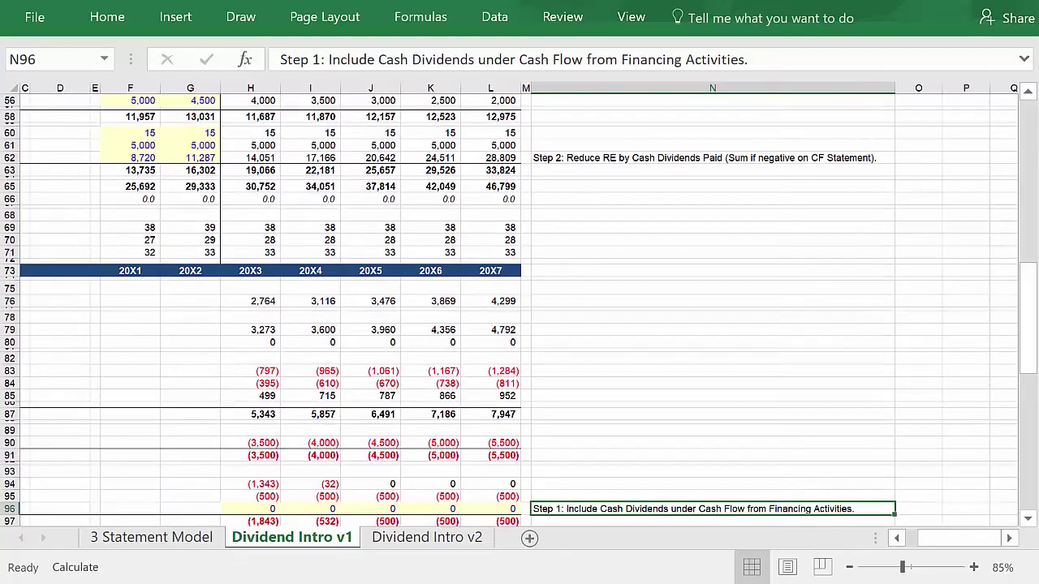
pyautogui.press('Left')
pyautogui.press('Left')
pyautogui.press('Left')
pyautogui.press('Left')
pyautogui.press('Left')
pyautogui.press('Left')
pyautogui.press('Left')
pyautogui.press('Left')
pyautogui.press('Left')
pyautogui.press('Left')
pyautogui.press('Left')
pyautogui.press('Left')
pyautogui.press('Left')
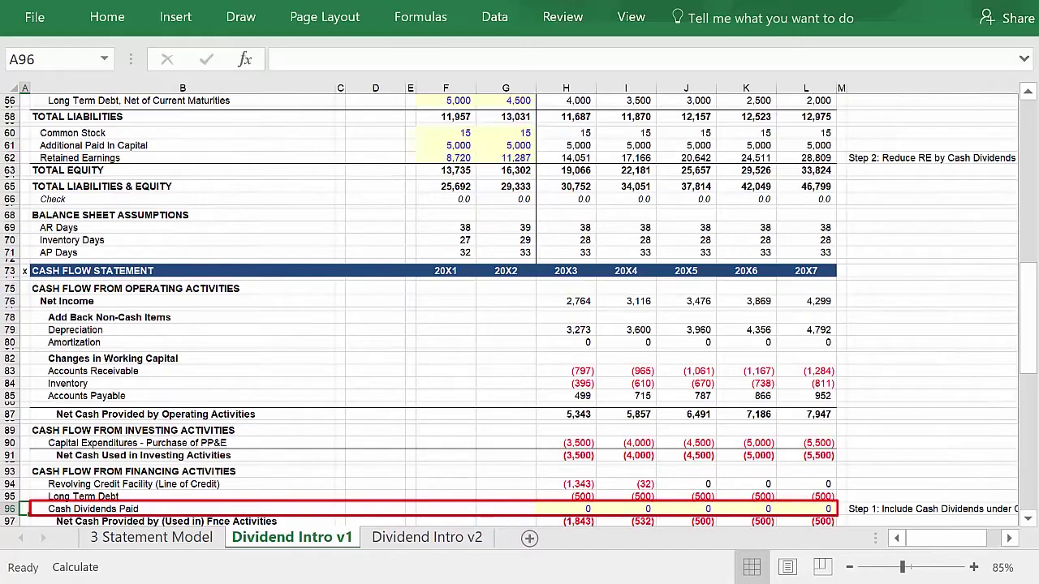
pyautogui.press('Down')
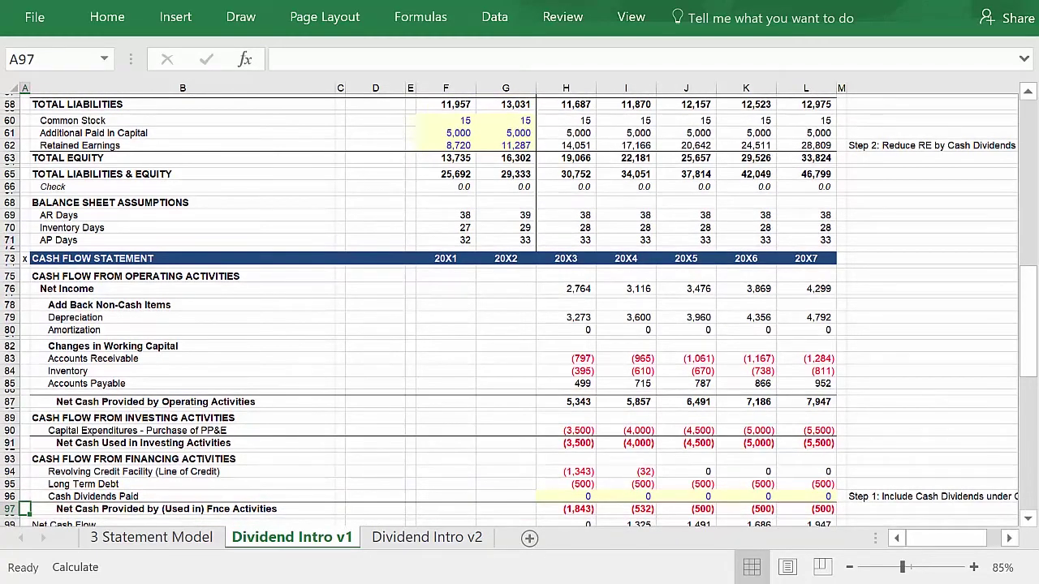
pyautogui.press('Right')
pyautogui.press('Right')
pyautogui.press('Right')
pyautogui.press('Right')
pyautogui.press('Right')
pyautogui.press('Right')
pyautogui.press('Right')
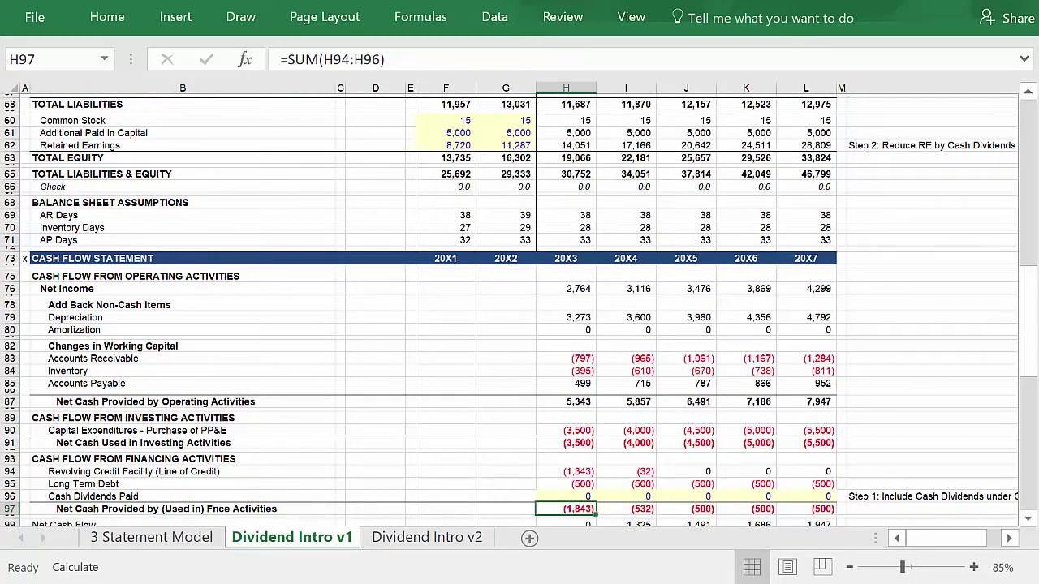
pyautogui.press('F2')
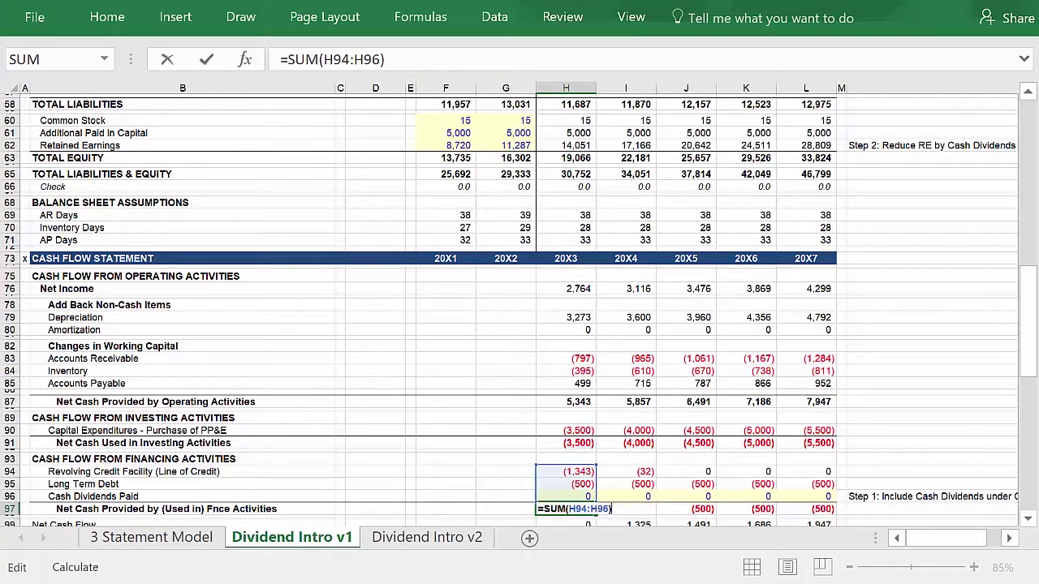
pyautogui.hotkey('ctrl', 'Return')
pyautogui.press('Up')
pyautogui.press('Right')
pyautogui.press('Right')
pyautogui.press('Right')
pyautogui.press('Right')
pyautogui.press('Right')
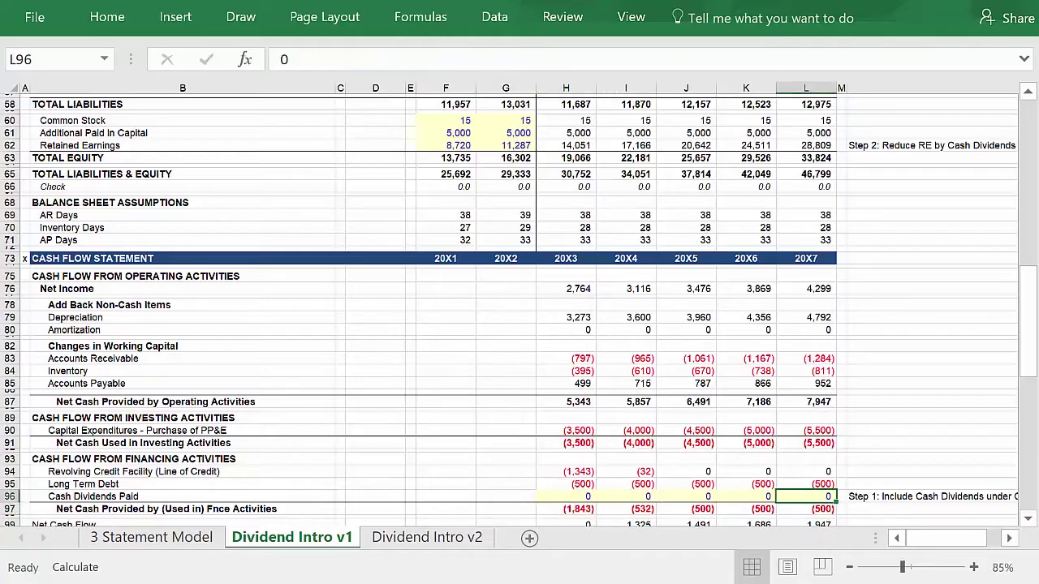
pyautogui.press('Right')
pyautogui.hotkey('ctrl', 'Up')
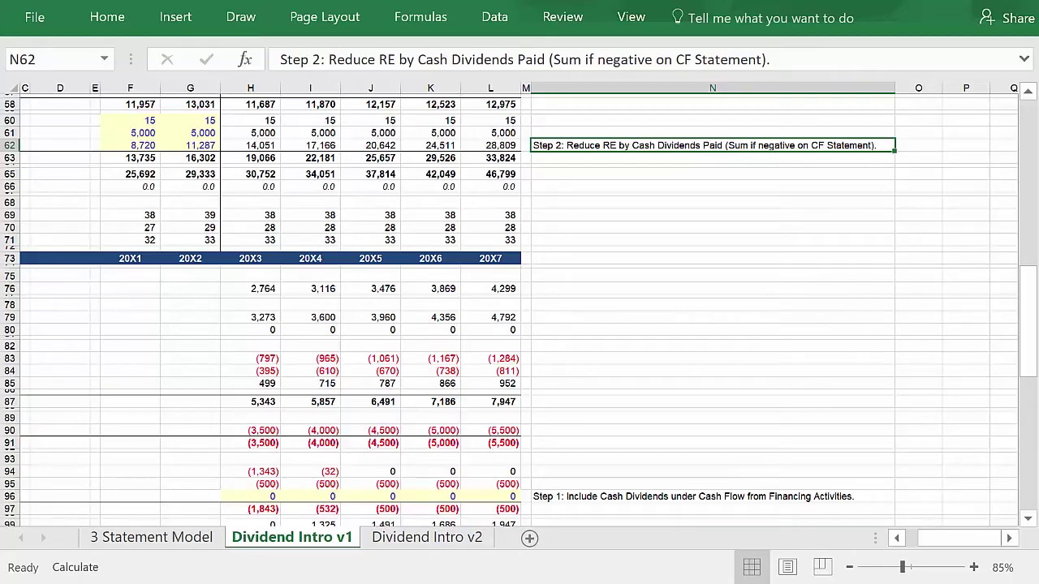
pyautogui.hotkey('ctrl', 'Left')
pyautogui.hotkey('ctrl', 'Left')
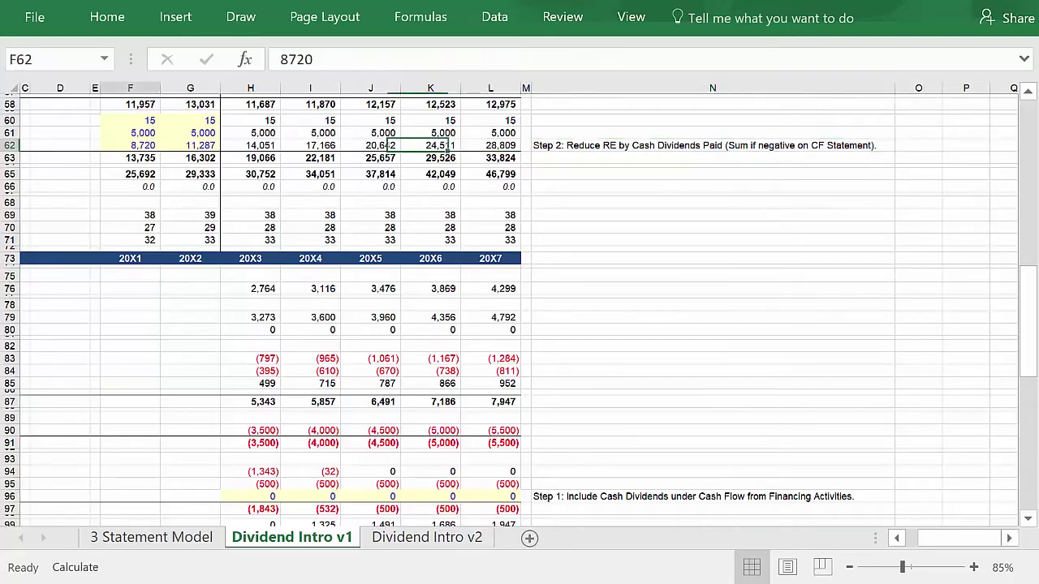
pyautogui.press('Home')
pyautogui.press('Right')
pyautogui.press('Right')
pyautogui.press('Right')
pyautogui.press('Right')
pyautogui.press('Right')
pyautogui.press('Right')
pyautogui.press('Right')
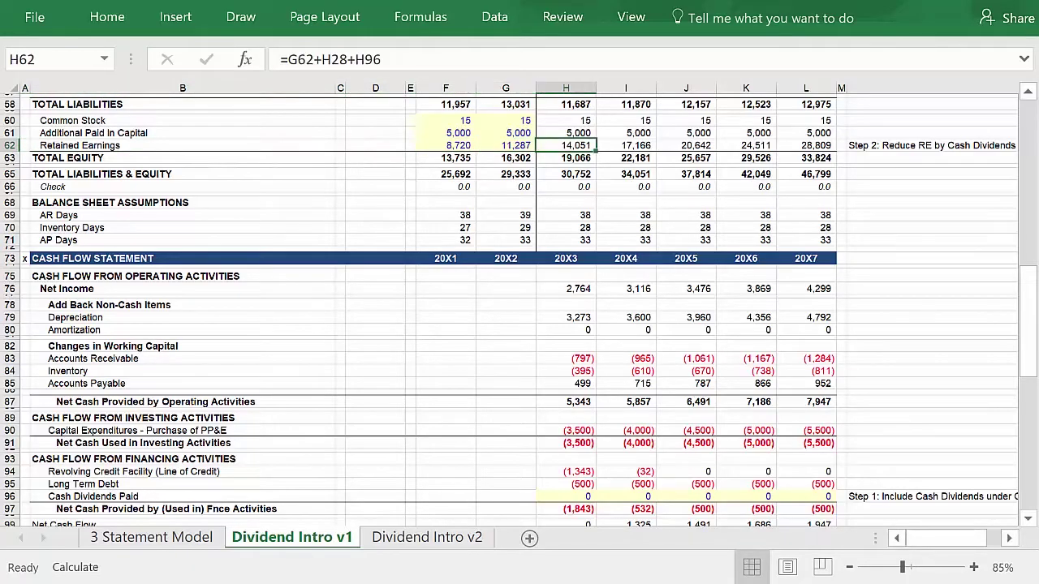
pyautogui.press('F2')
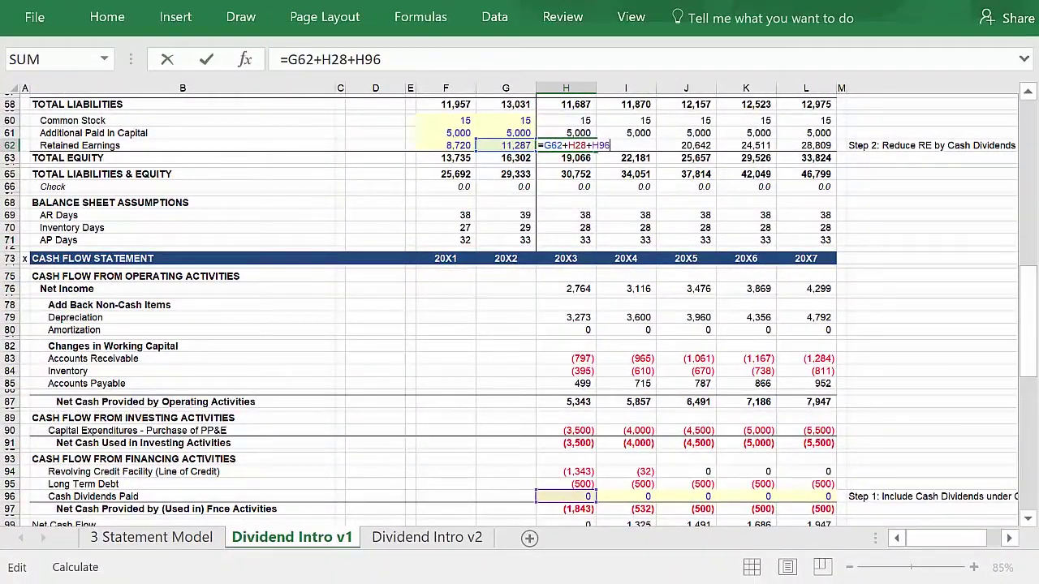
pyautogui.hotkey('ctrl', 'Return')
pyautogui.press('Down')
pyautogui.press('Down')
pyautogui.press('Down')
pyautogui.press('Down')
pyautogui.press('Down')
pyautogui.press('Down')
pyautogui.press('Down')
pyautogui.press('Down')
pyautogui.press('Down')
pyautogui.press('Down')
pyautogui.press('Down')
pyautogui.press('Down')
pyautogui.press('Down')
pyautogui.press('Down')
pyautogui.press('Down')
pyautogui.press('Down')
pyautogui.press('Down')
pyautogui.press('Down')
pyautogui.press('Down')
pyautogui.press('Down')
pyautogui.press('Down')
pyautogui.press('Down')
pyautogui.press('Down')
pyautogui.press('Down')
pyautogui.press('Down')
pyautogui.press('Down')
pyautogui.press('Down')
pyautogui.press('Down')
# Step: Enter -200 as 20X3 Cash Dividends Paid and check the resulting net cash flow formula
pyautogui.write('-')
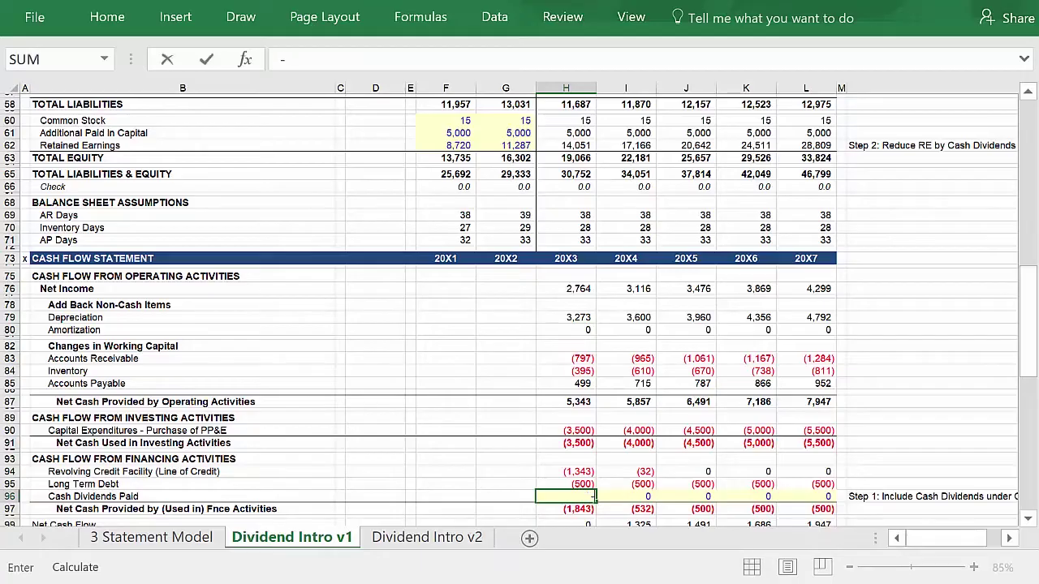
pyautogui.write('200')
pyautogui.press('Return')
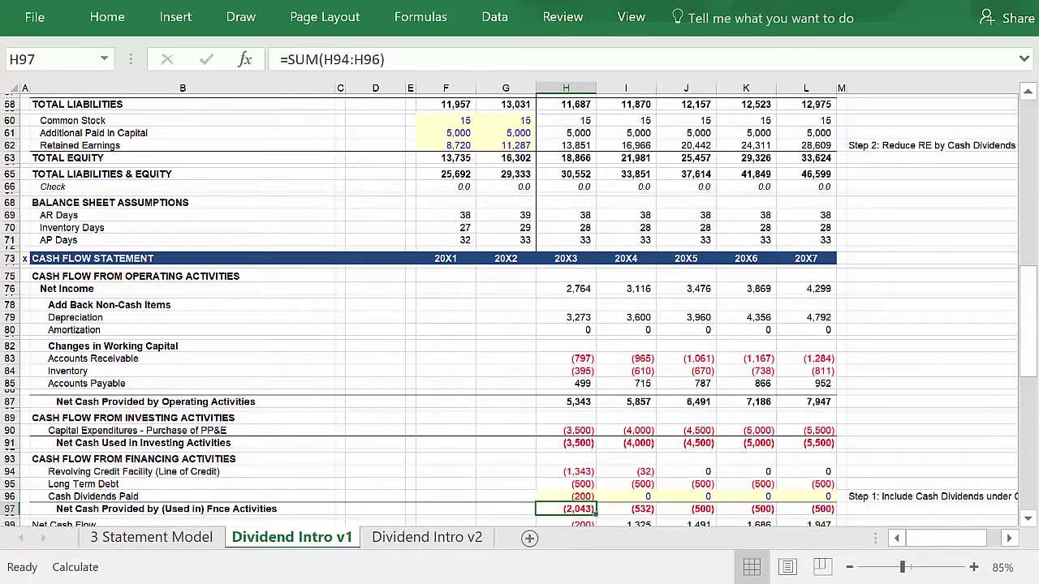
pyautogui.press('Down')
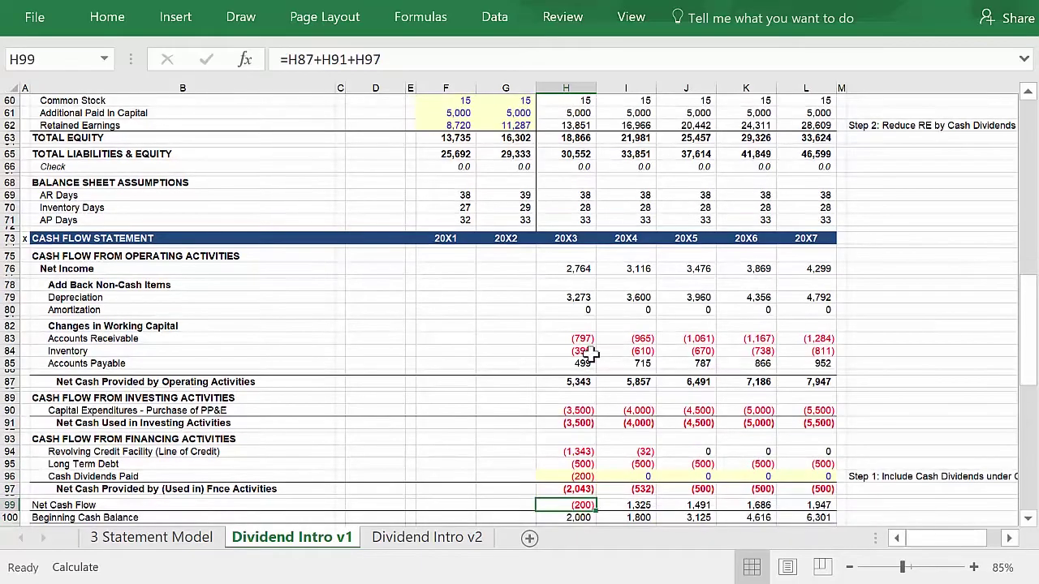
pyautogui.press('F2')
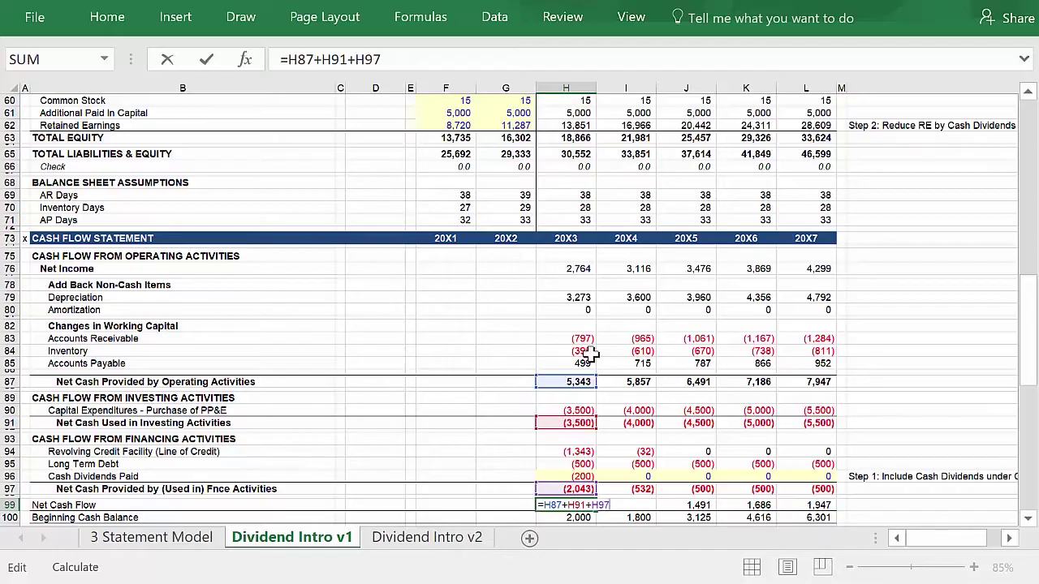
pyautogui.hotkey('ctrl', 'Return')
# Step: Trace the 20X3 balance sheet cash formula back to the 1,800 ending cash balance
pyautogui.hotkey('ctrl', '[')
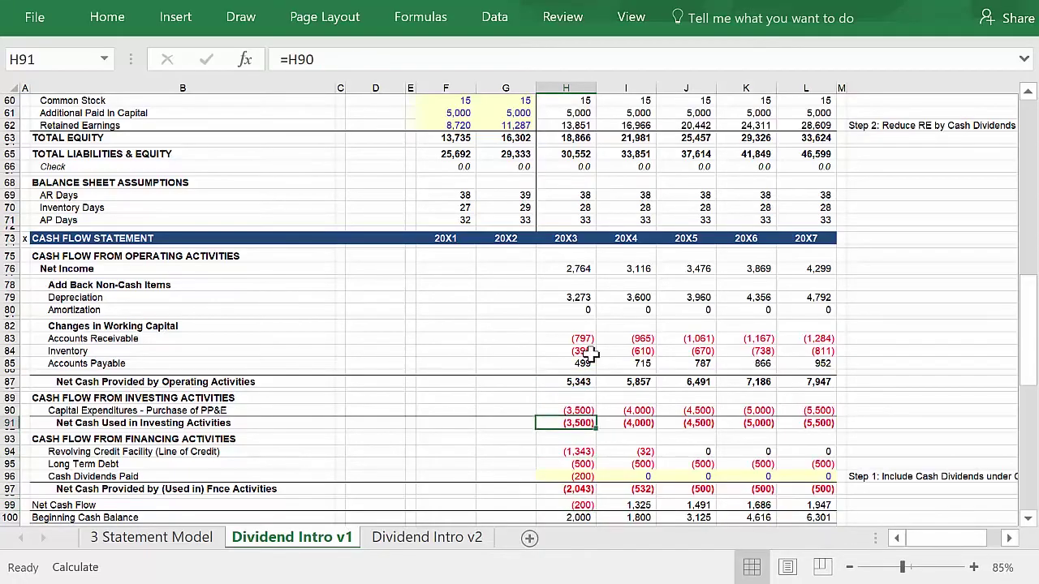
pyautogui.hotkey('ctrl', '[')
pyautogui.hotkey('ctrl', '[')
pyautogui.hotkey('ctrl', '[')
pyautogui.hotkey('ctrl', '[')
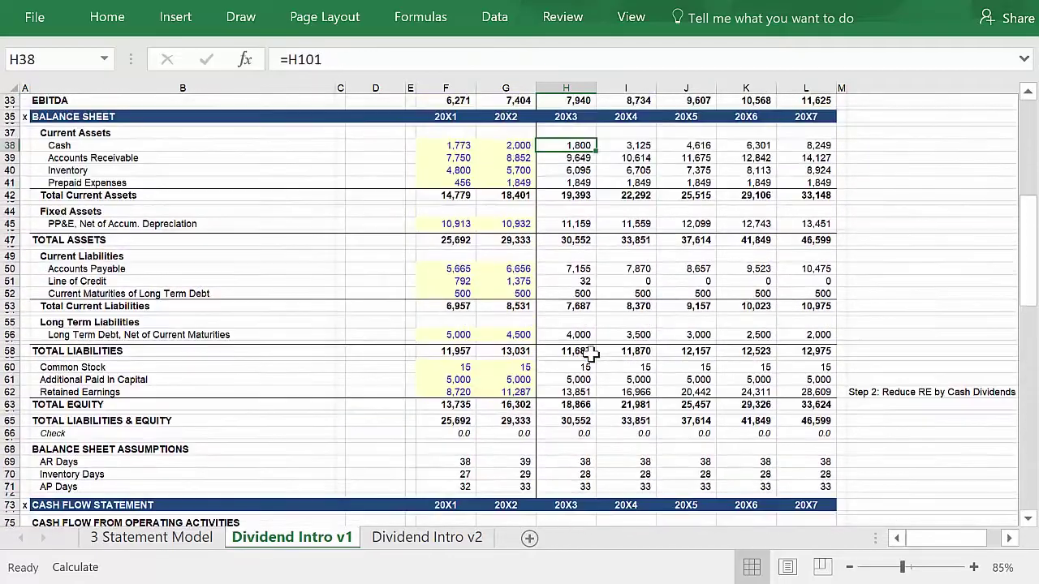
pyautogui.press('F2')
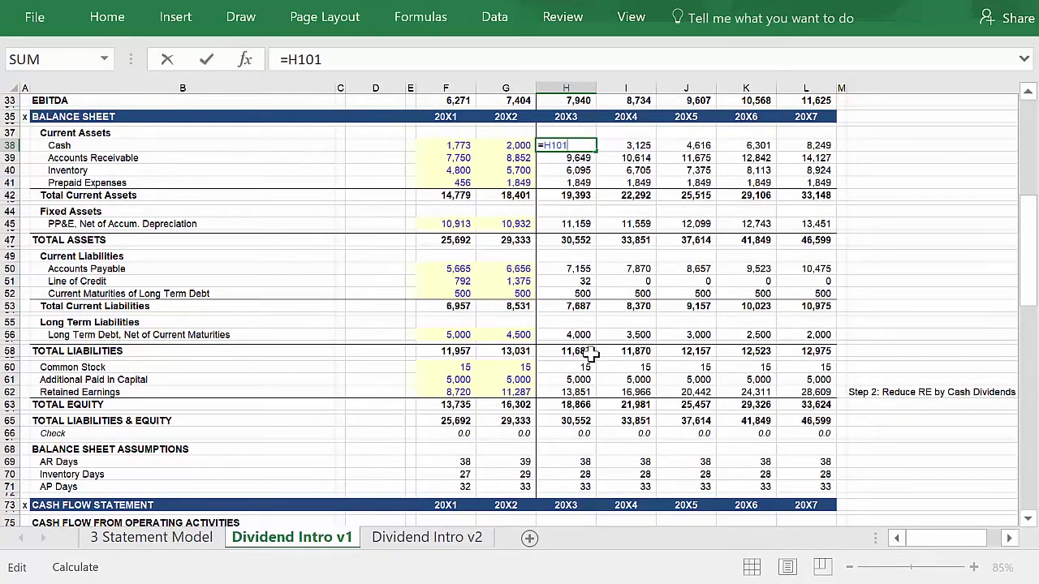
pyautogui.hotkey('ctrl', '[')
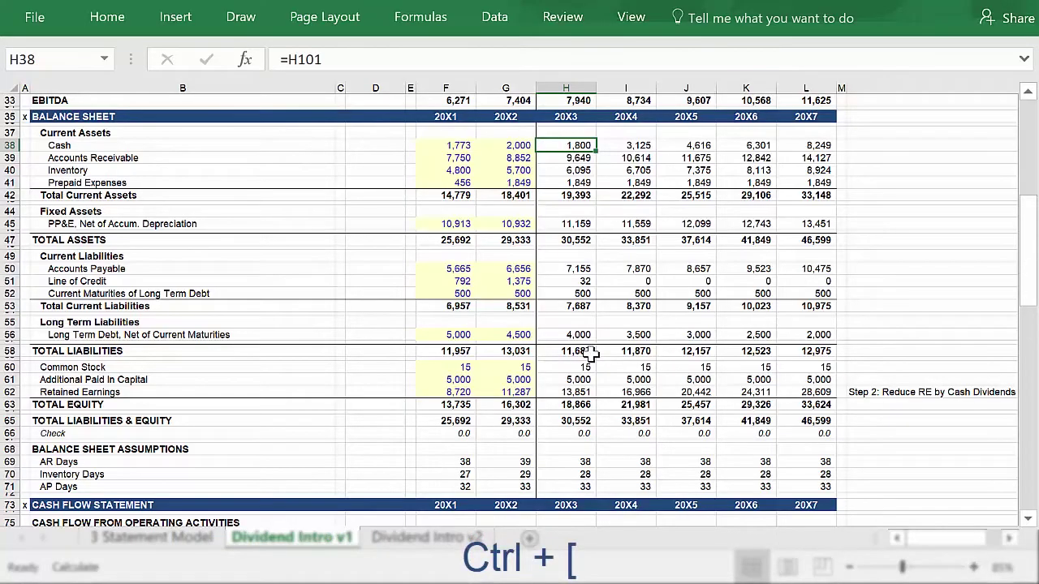
pyautogui.hotkey('ctrl', '[')
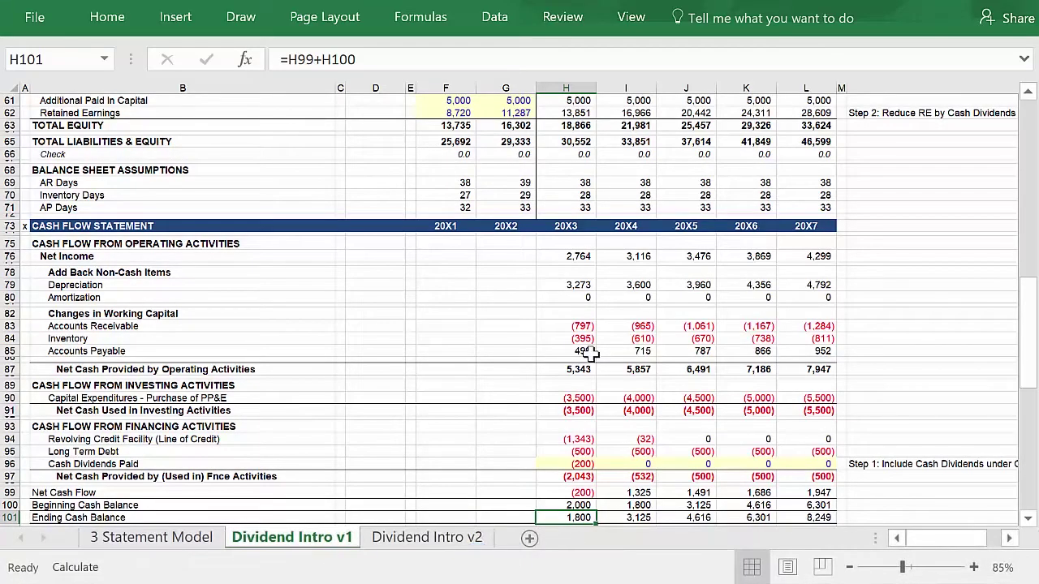
pyautogui.press('F2')
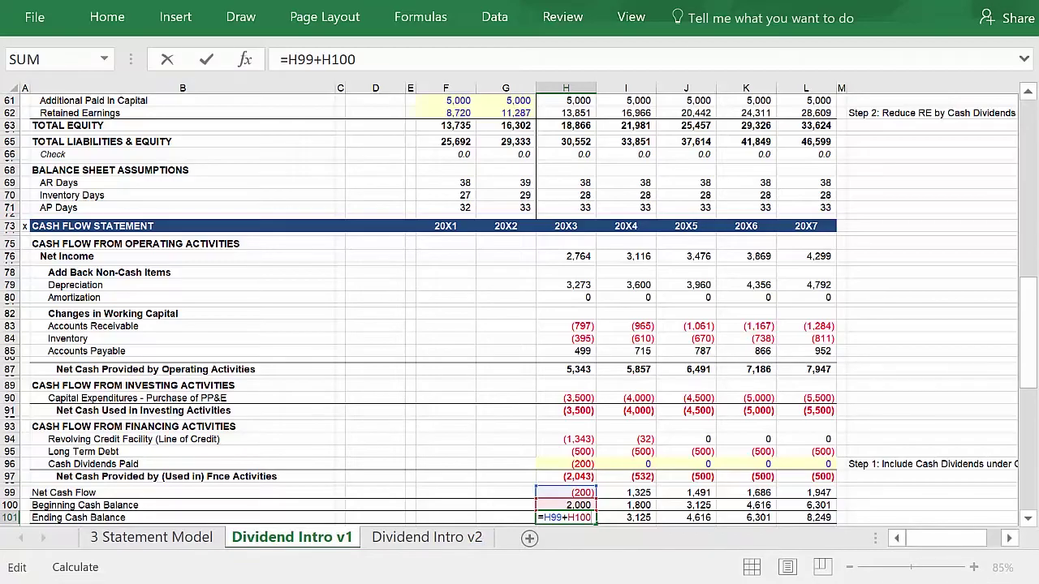
pyautogui.press('Escape')
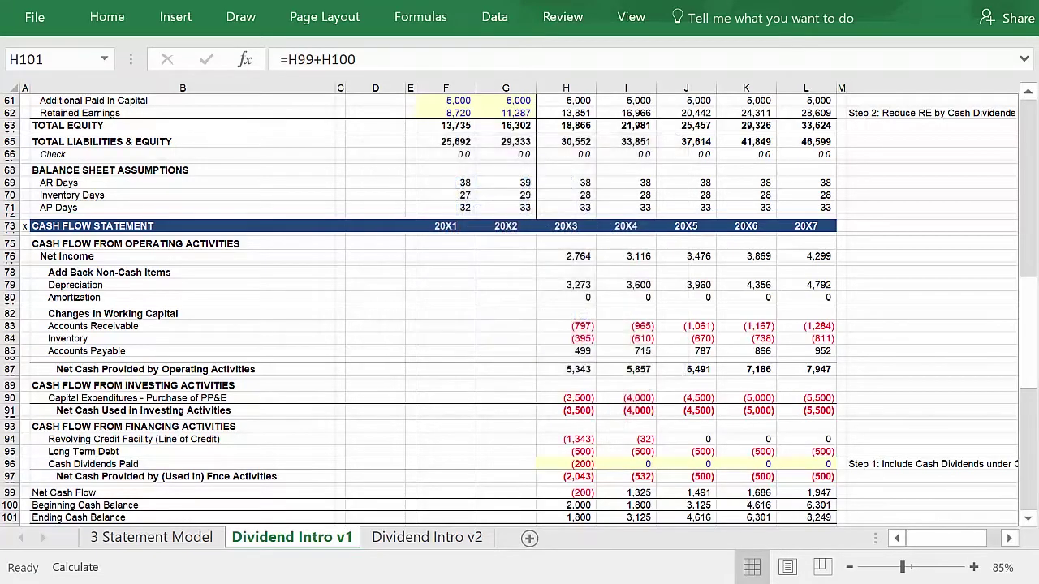
# Step: Select the 20X3 Cash Dividends Paid cell H96 showing (200)
pyautogui.click(565, 464)
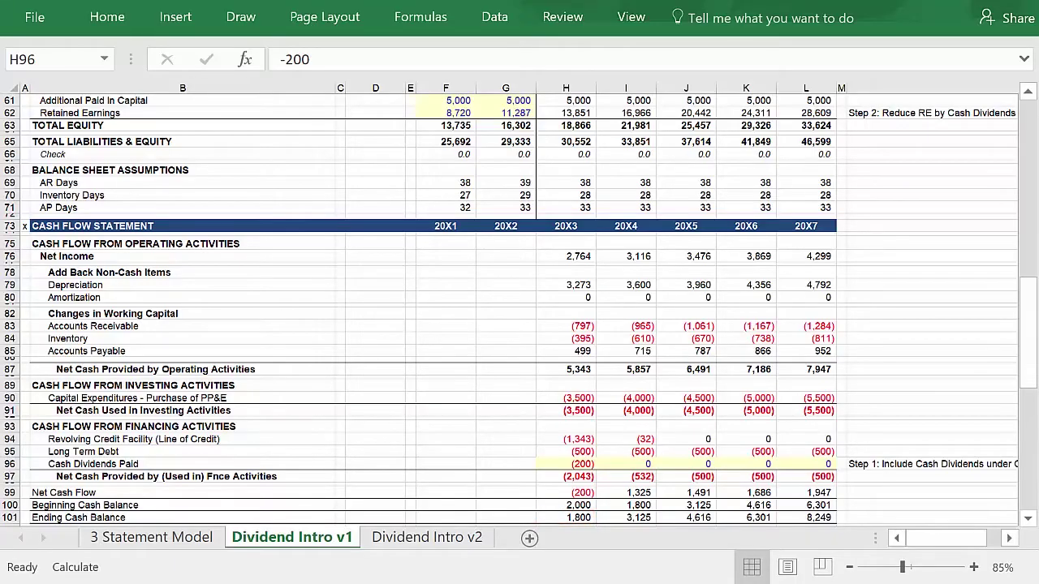
# Step: Change 20X3 Free Cash Flow from Financing to =SUM(H95:H96) and copy it through 20X7
pyautogui.moveTo(1029, 369); pyautogui.dragTo(1029, 438)
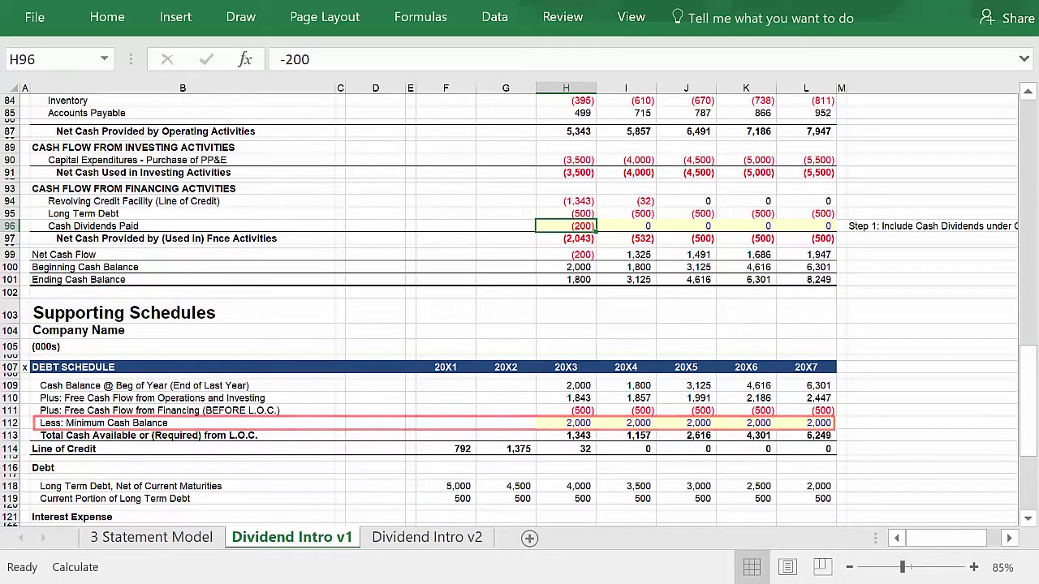
pyautogui.click(566, 238)
pyautogui.press('Down')
pyautogui.press('Down')
pyautogui.press('Down')
pyautogui.press('Down')
pyautogui.press('Down')
pyautogui.press('Down')
pyautogui.press('Down')
pyautogui.press('Down')
pyautogui.press('Down')
pyautogui.press('Down')
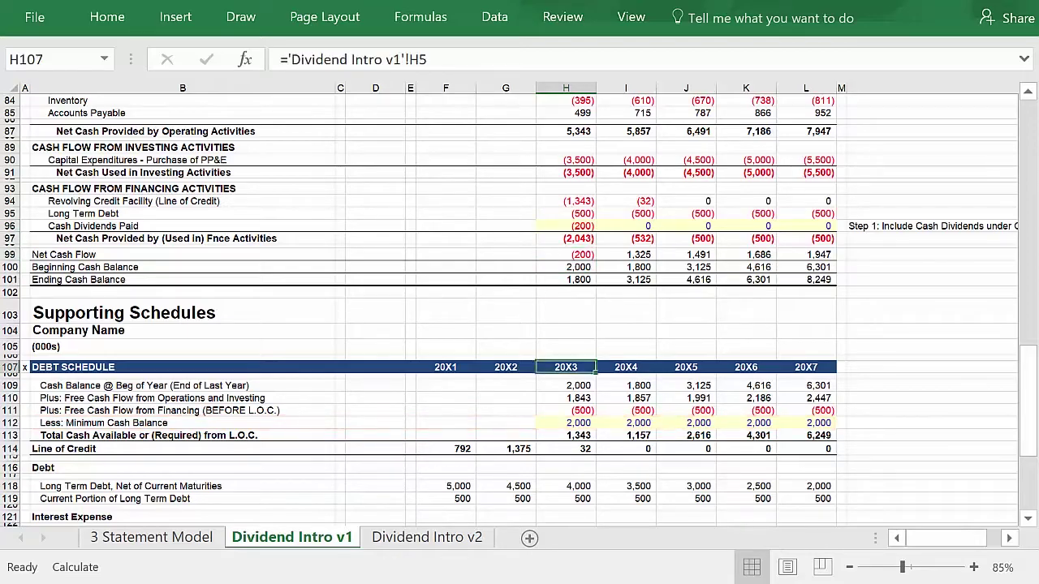
pyautogui.press('Down')
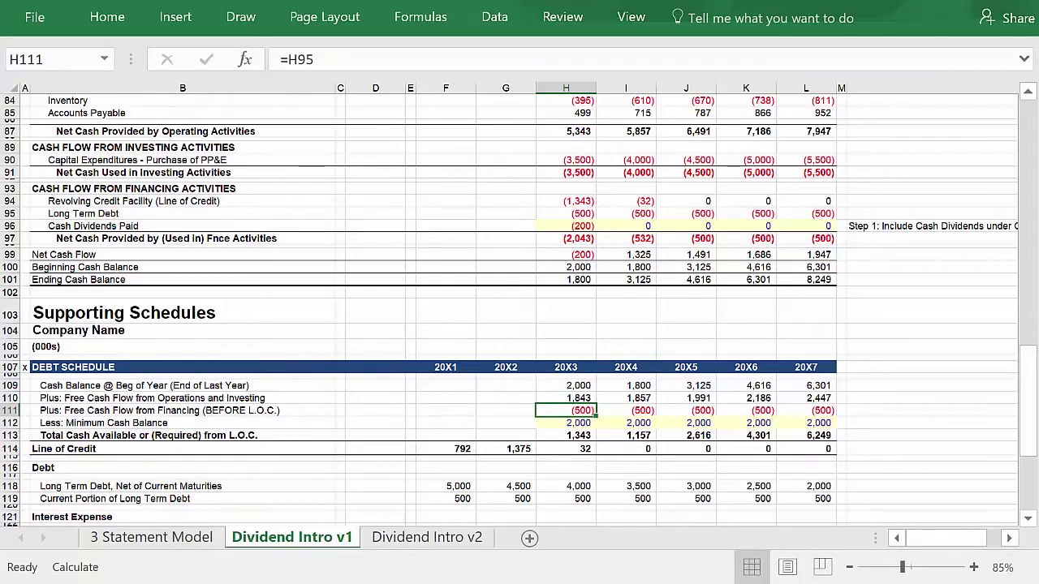
pyautogui.press('F2')
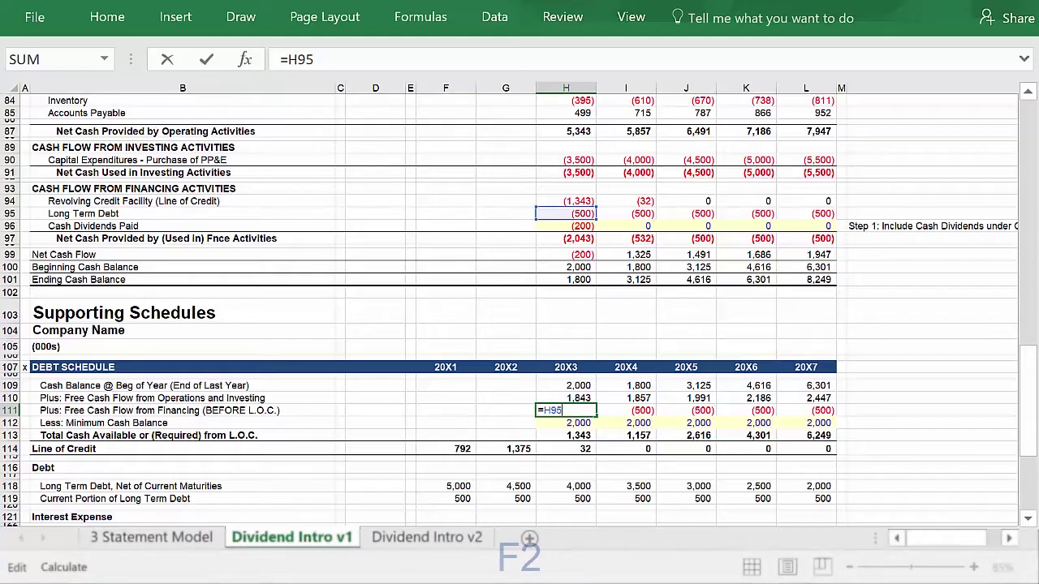
pyautogui.write('sum(')
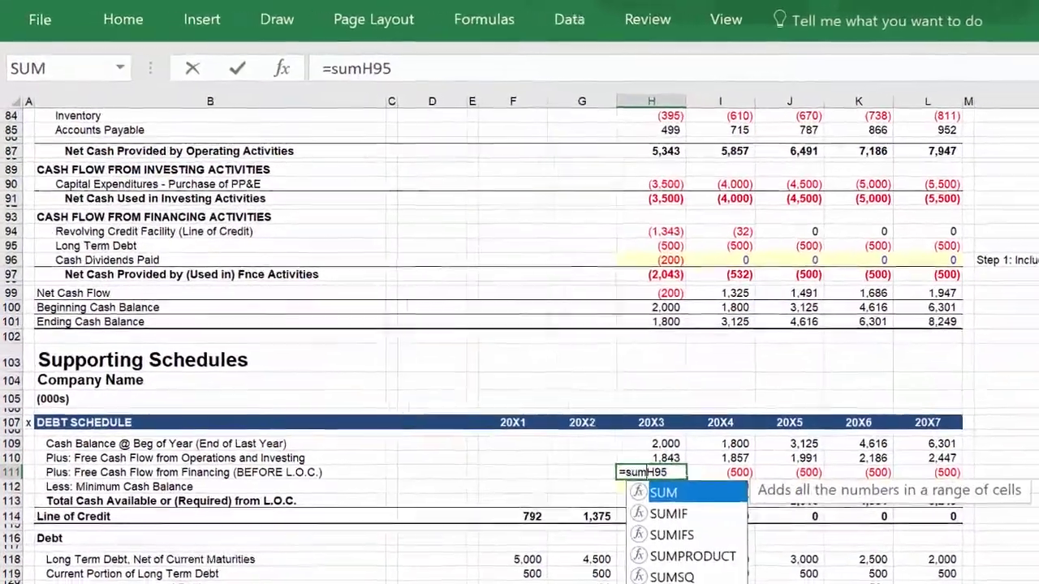
pyautogui.write(':')
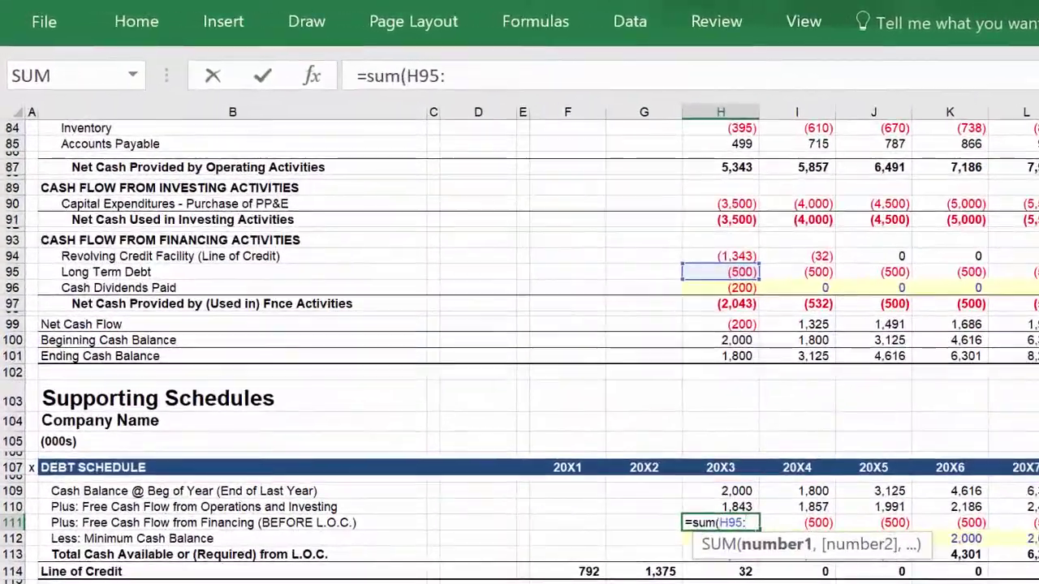
pyautogui.write('h96')
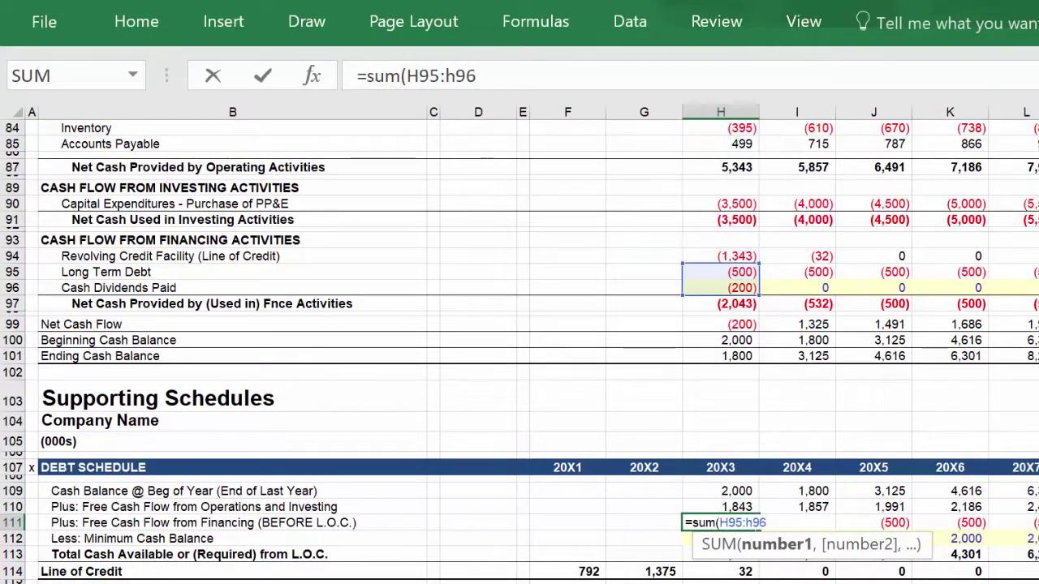
pyautogui.write(')')
pyautogui.press('Return')
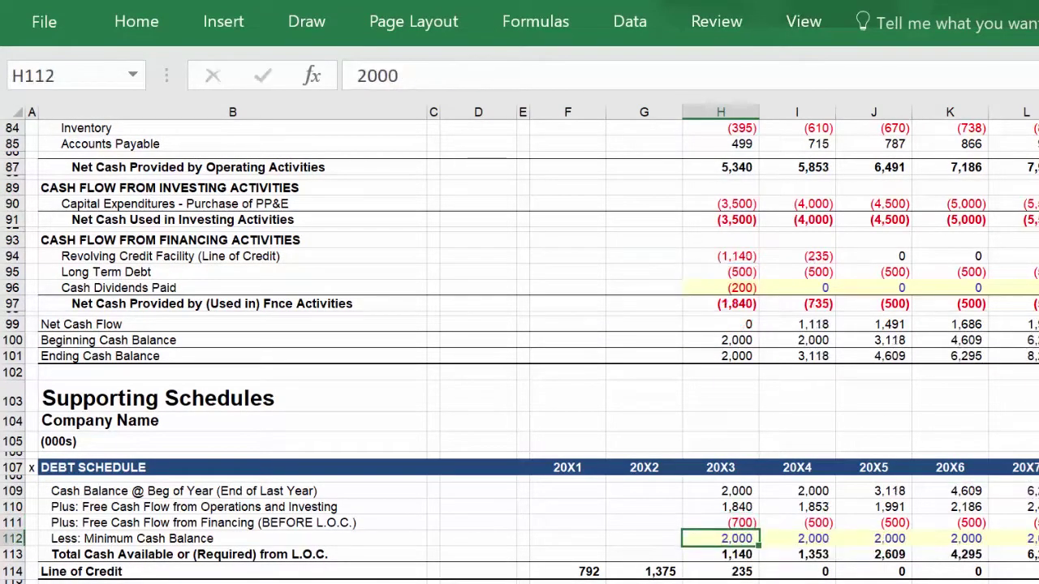
pyautogui.press('Up')
pyautogui.hotkey('shift', 'Right')
pyautogui.hotkey('shift', 'Right')
pyautogui.hotkey('shift', 'Right')
pyautogui.hotkey('shift', 'Right')
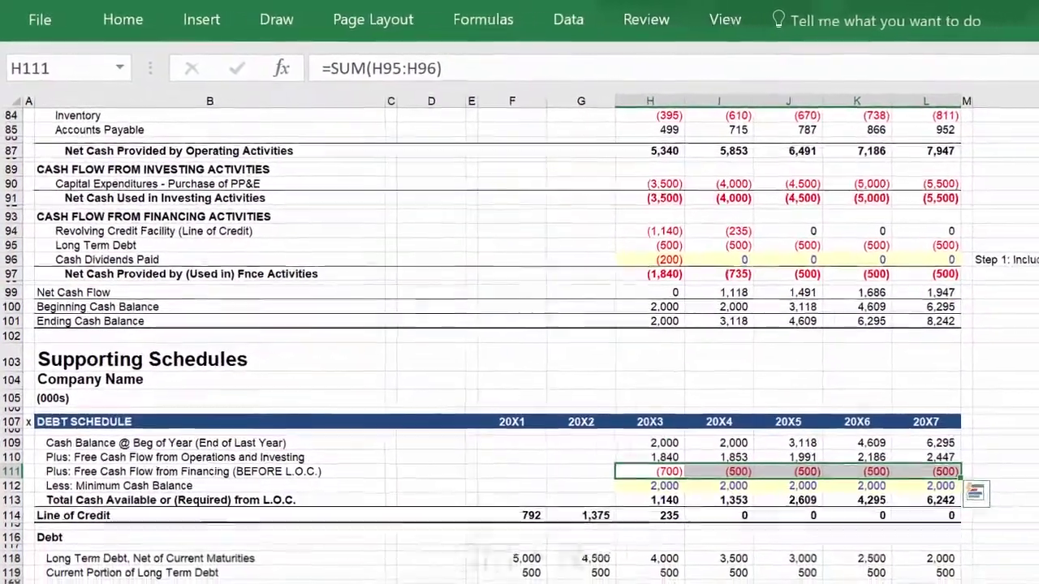
pyautogui.hotkey('ctrl', 'r')
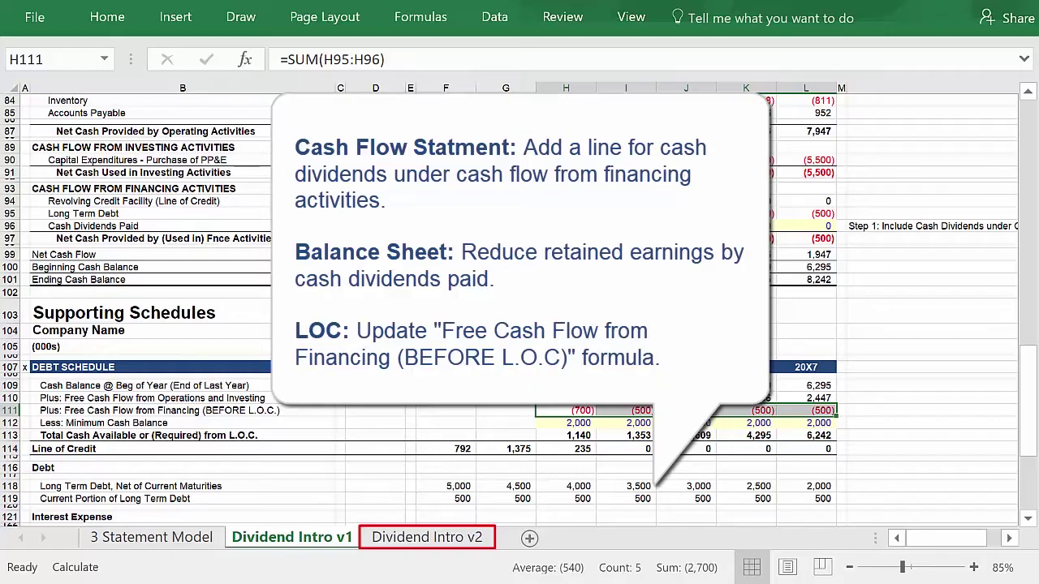
pyautogui.press('Up')
pyautogui.press('Up')
pyautogui.press('Up')
pyautogui.press('Up')
pyautogui.press('Up')
pyautogui.press('Up')
pyautogui.press('Up')
pyautogui.press('Up')
pyautogui.press('Up')
pyautogui.press('Up')
pyautogui.press('Up')
pyautogui.press('Up')
pyautogui.press('Up')
pyautogui.press('Up')
pyautogui.press('Up')
pyautogui.press('Up')
pyautogui.press('Up')
pyautogui.press('Up')
pyautogui.press('Up')
pyautogui.press('Up')
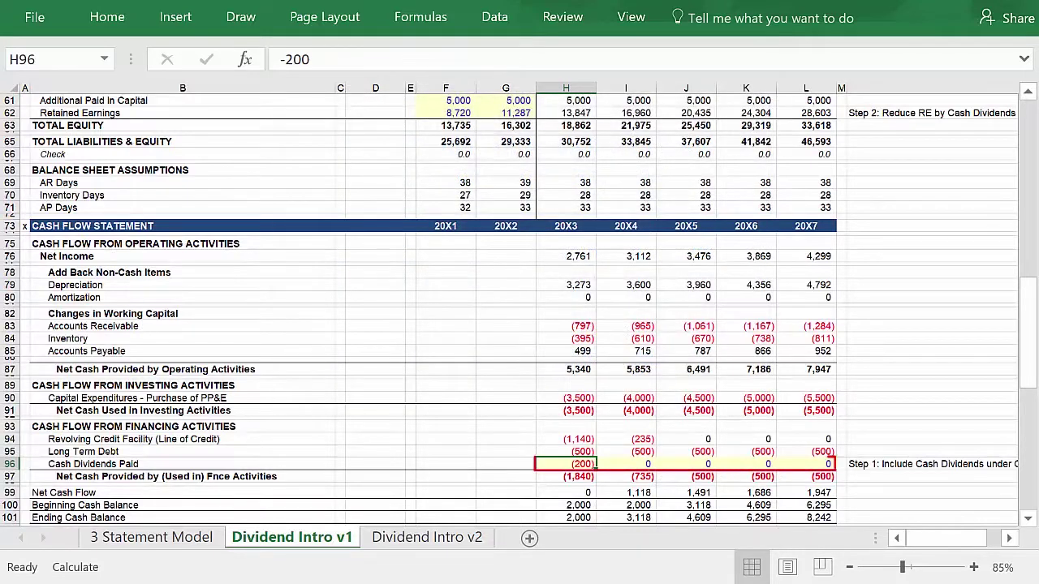
# Step: Enter 0 as the 20X3 Cash Dividends Paid in H96
pyautogui.write('0')
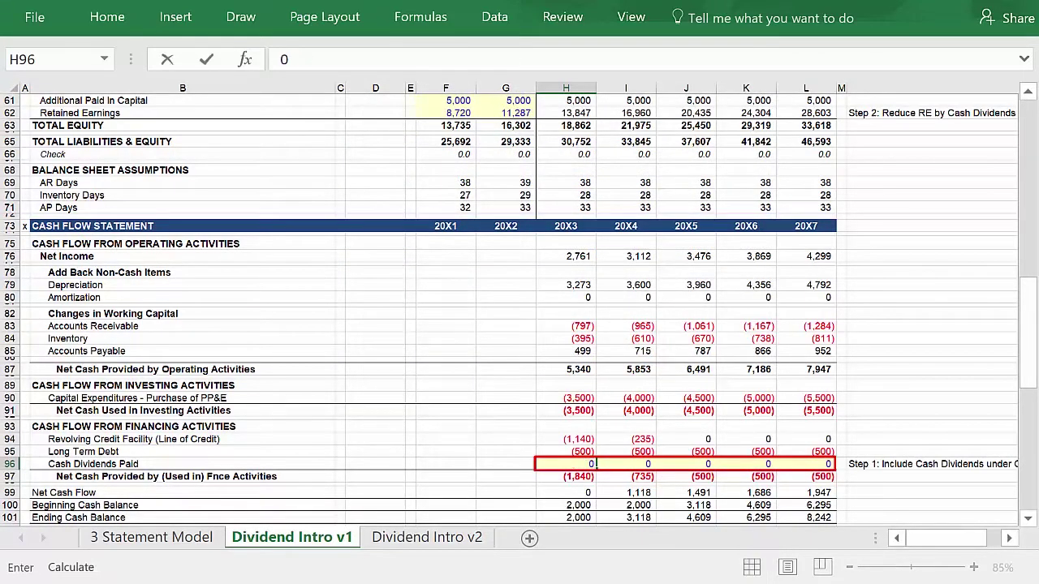
pyautogui.press('Tab')
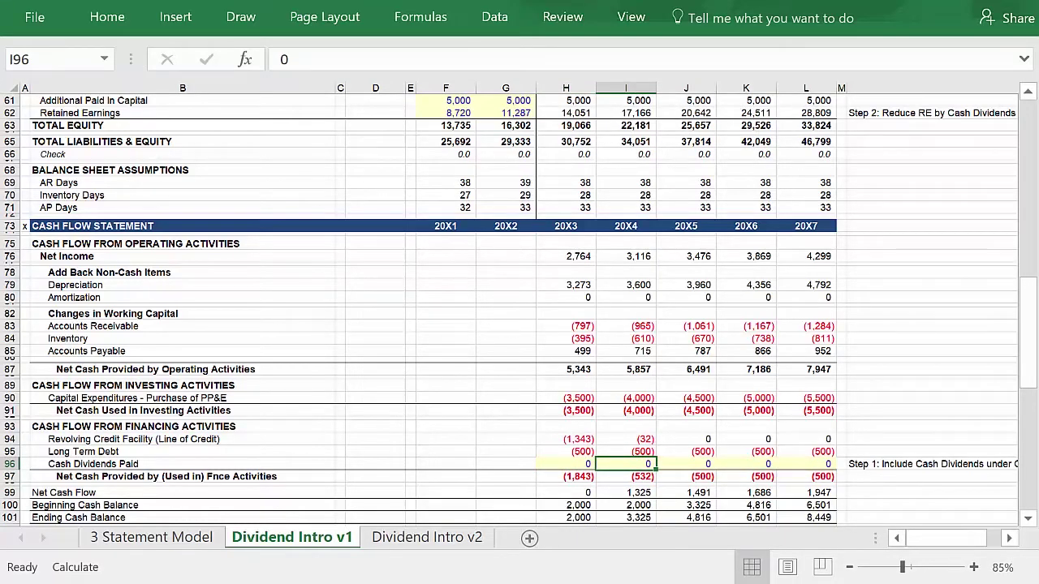
pyautogui.click(698, 463)
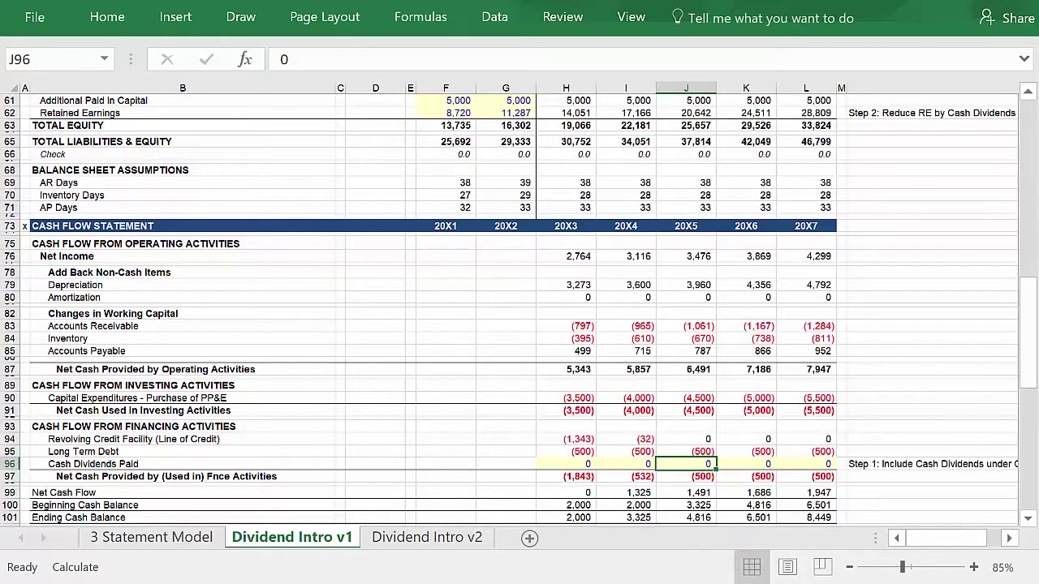
# Step: Go to Dividend Intro v2 and jump down to the Cash Dividend Assumptions schedule at row 141
pyautogui.hotkey('ctrl', 'pagedown')
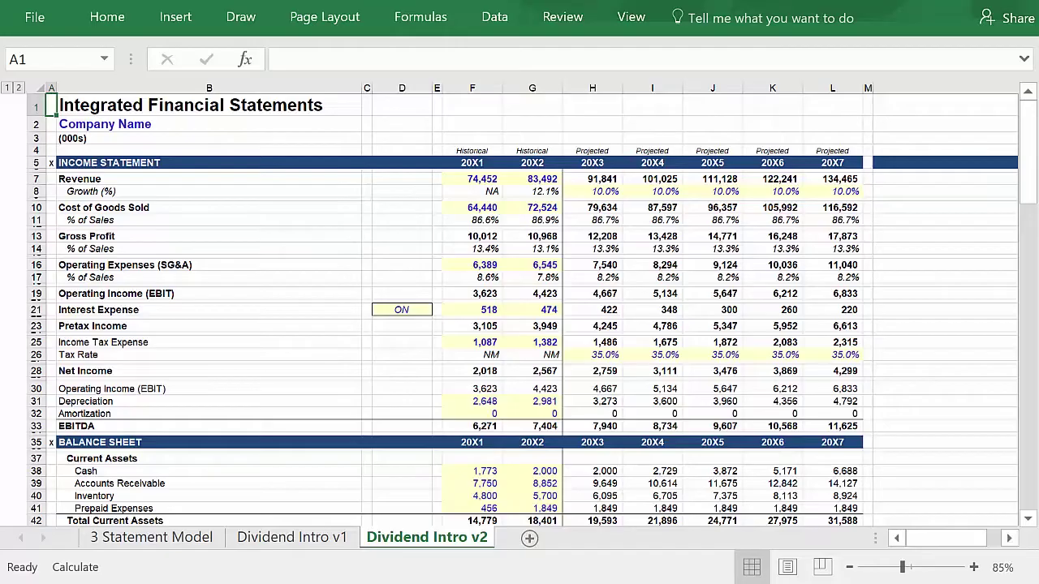
pyautogui.click(945, 162)
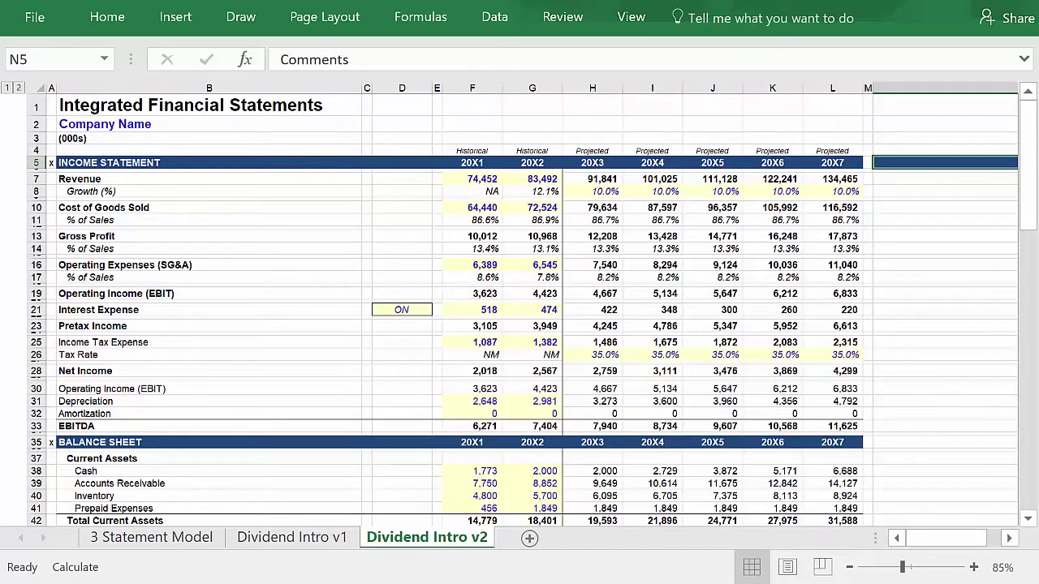
pyautogui.hotkey('ctrl', 'Down')
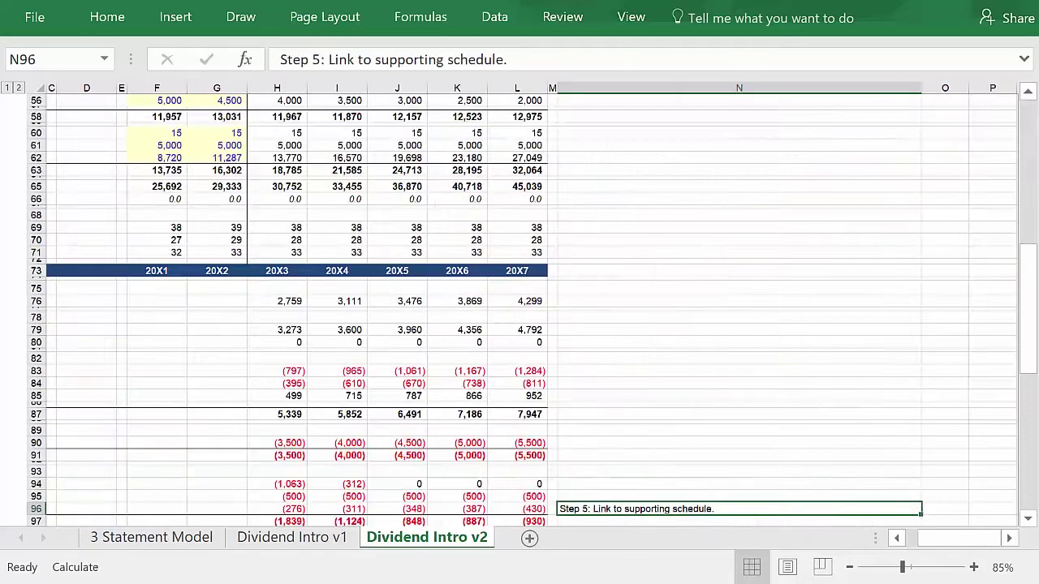
pyautogui.hotkey('ctrl', 'Down')
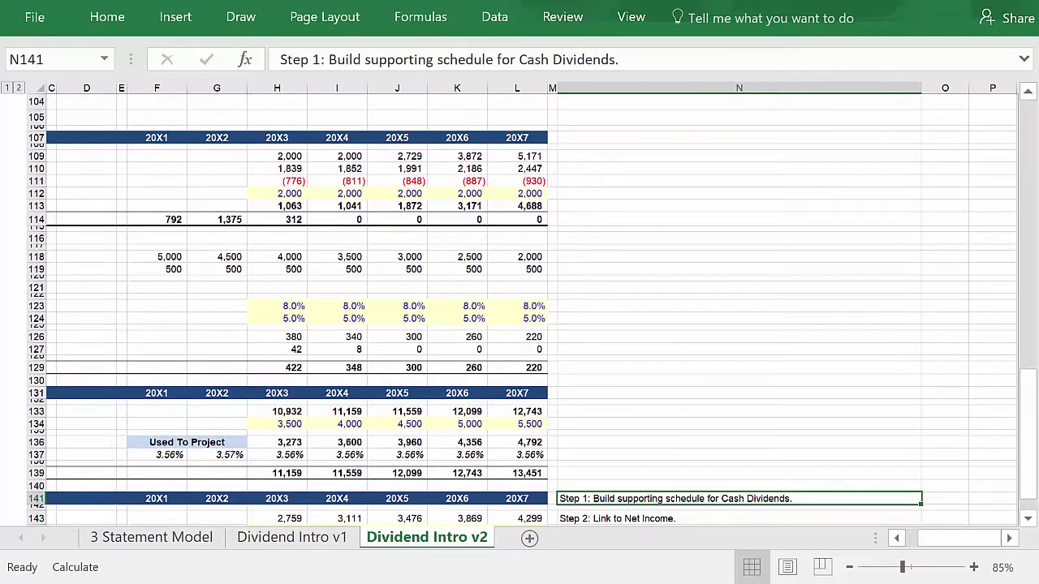
pyautogui.hotkey('ctrl', 'Left')
pyautogui.hotkey('ctrl', 'Left')
pyautogui.hotkey('ctrl', 'Left')
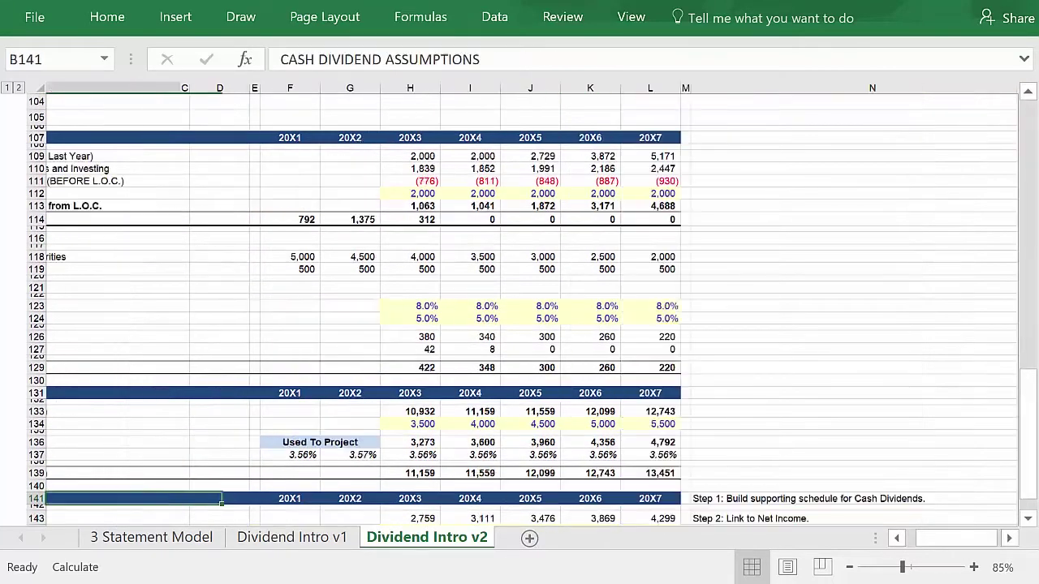
pyautogui.press('Down')
pyautogui.press('Down')
pyautogui.press('Down')
pyautogui.press('Down')
pyautogui.press('Down')
pyautogui.press('Down')
pyautogui.press('Down')
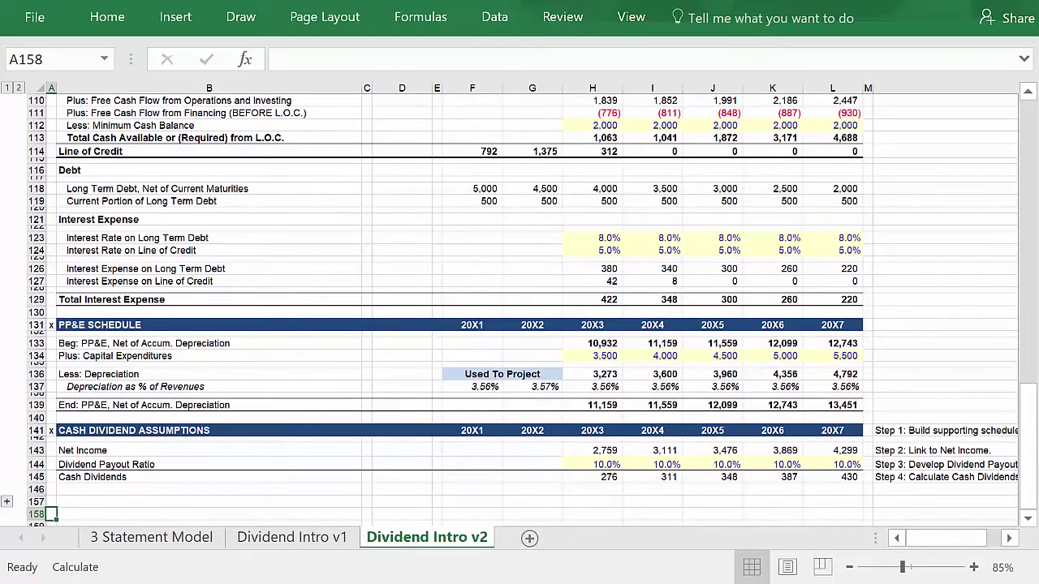
pyautogui.click(946, 430)
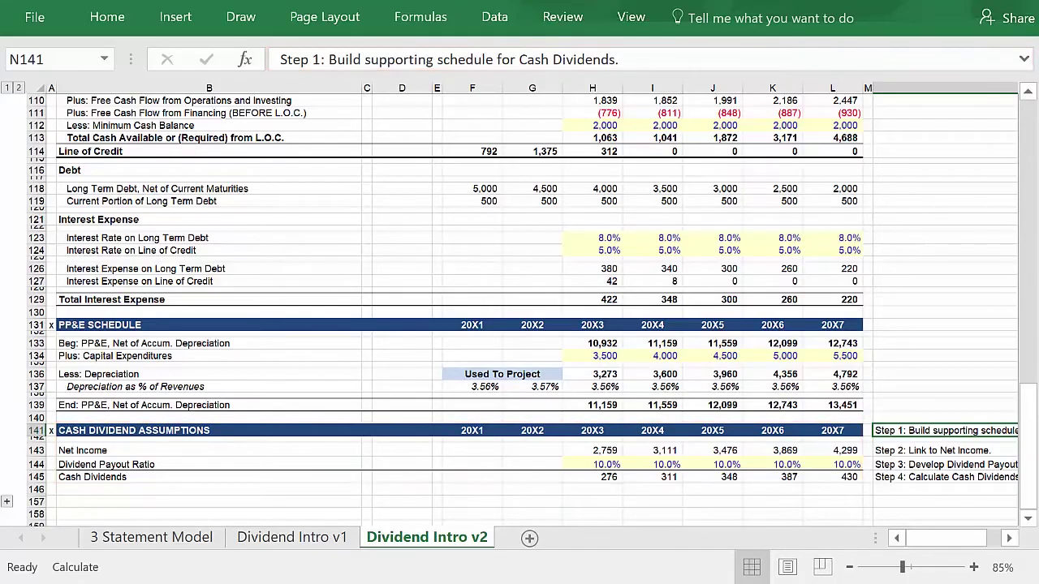
pyautogui.click(941, 450)
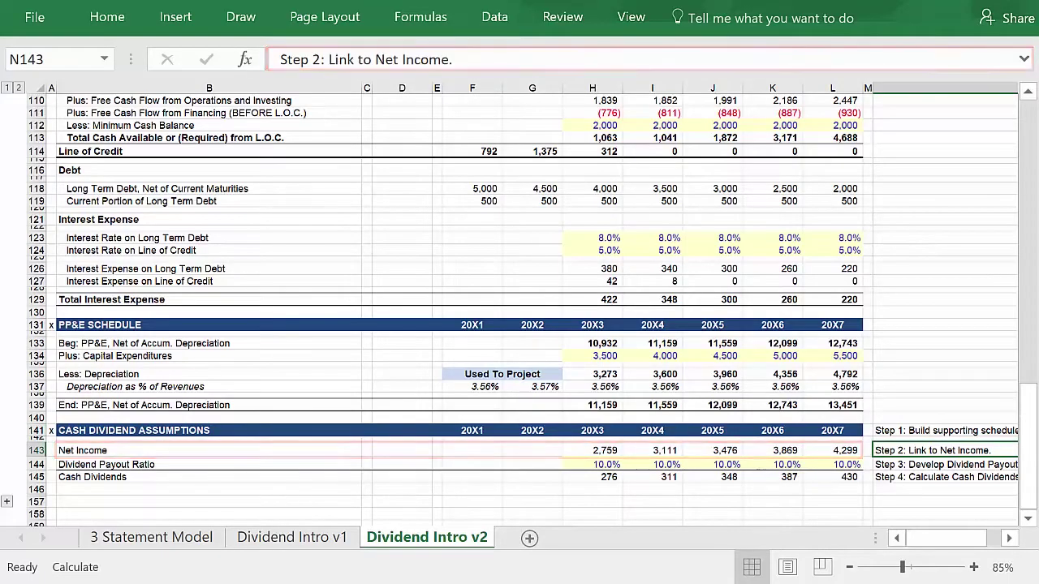
pyautogui.click(941, 464)
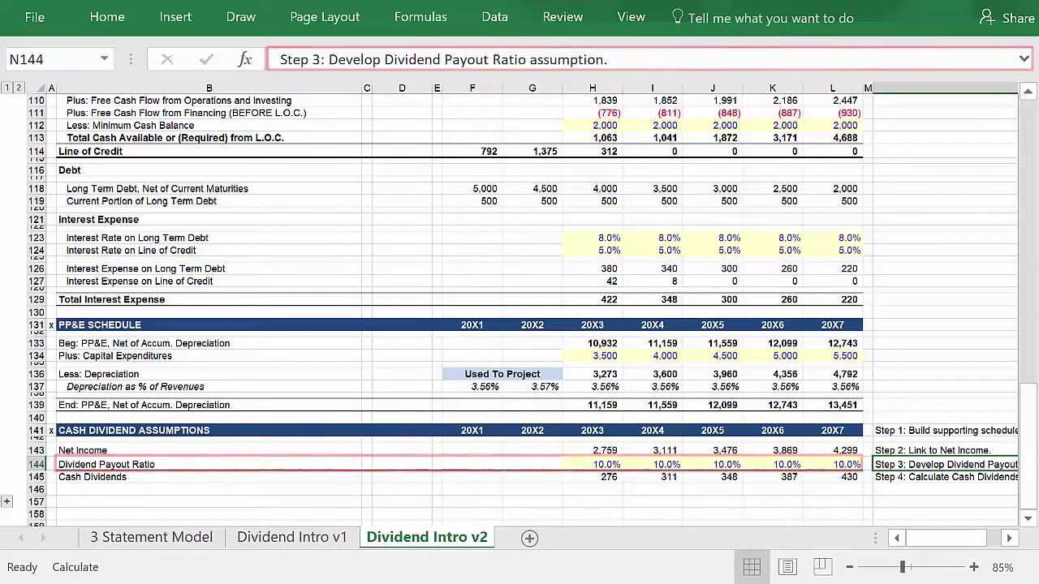
pyautogui.click(945, 477)
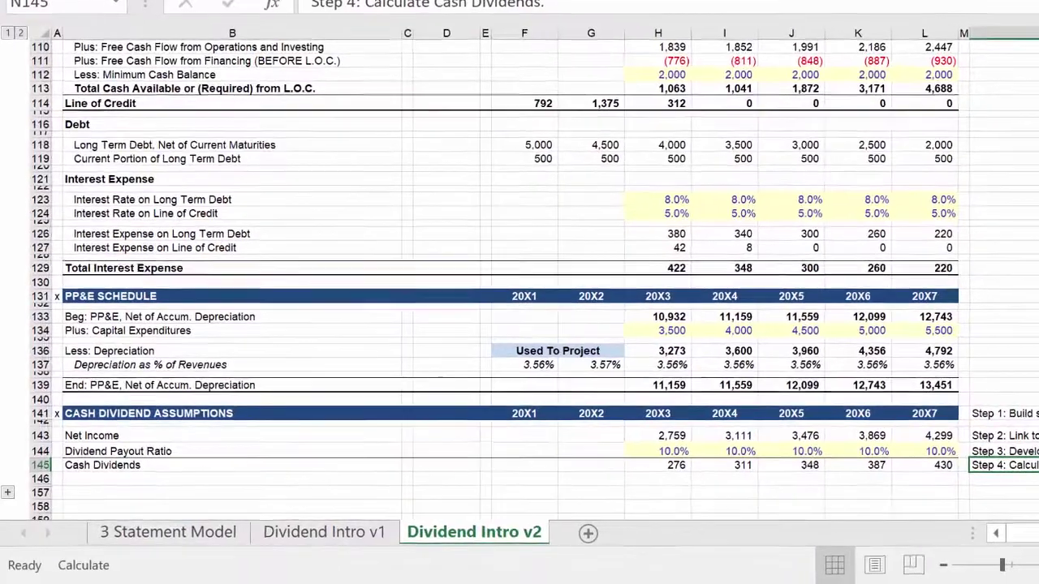
# Step: Check the 20X3 Cash Dividends formula (net income × payout ratio), then move up to Cash Dividends Paid
pyautogui.click(895, 469)
pyautogui.click(698, 460)
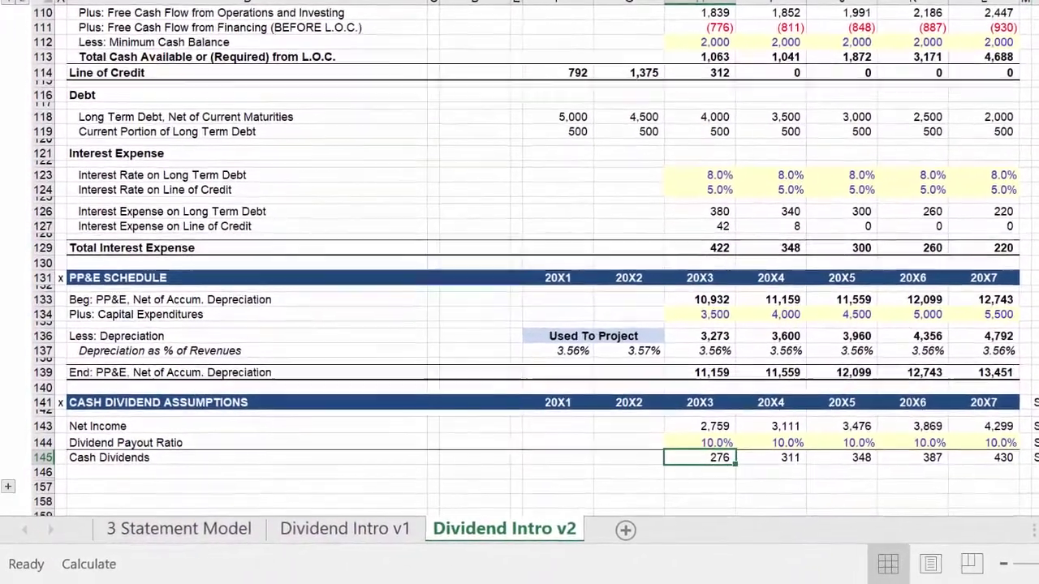
pyautogui.press('F2')
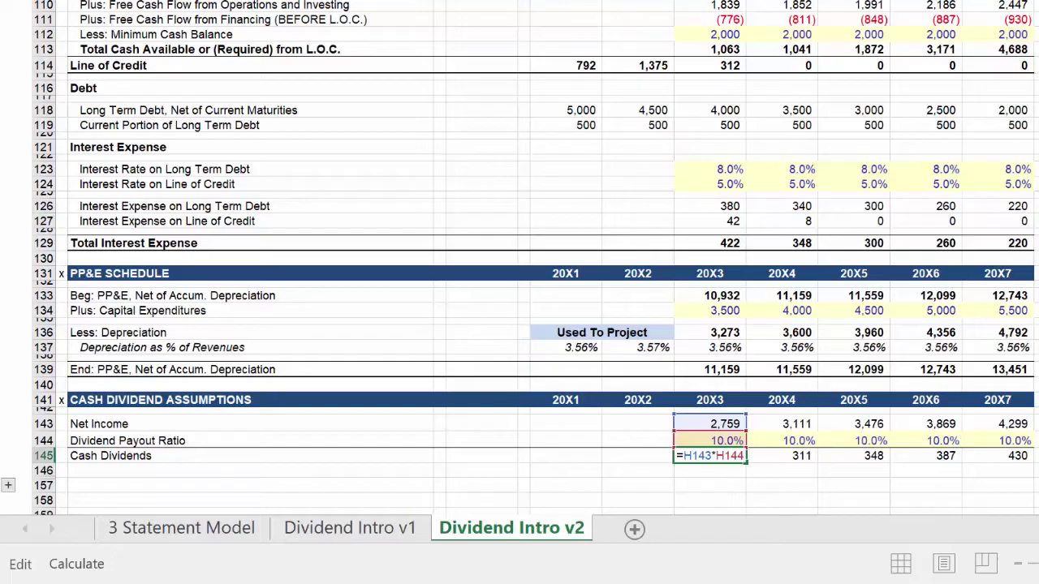
pyautogui.hotkey('ctrl', 'Return')
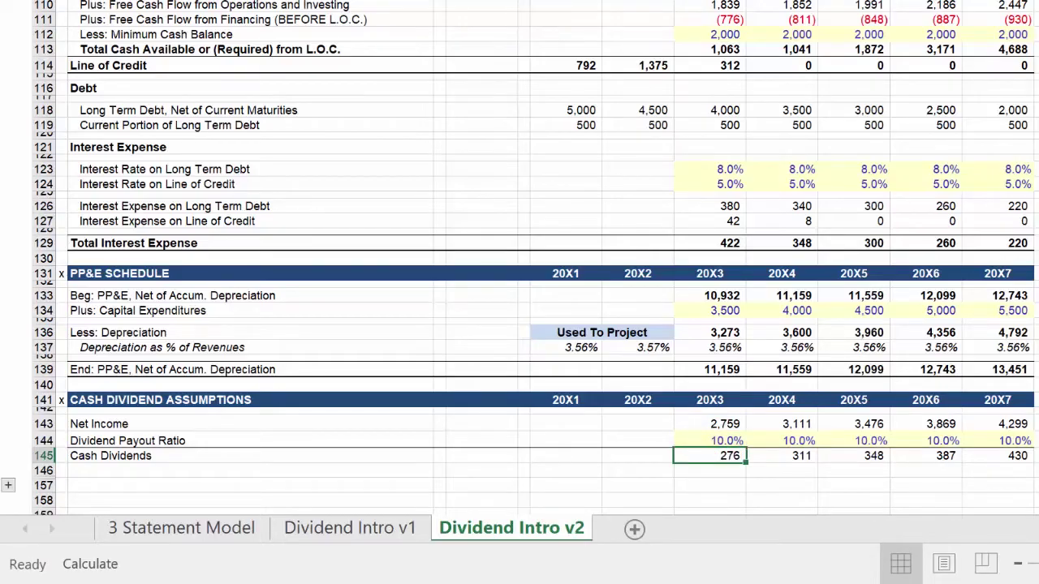
pyautogui.press('Up')
pyautogui.press('Up')
pyautogui.press('Up')
pyautogui.press('Up')
pyautogui.press('Up')
pyautogui.press('Up')
pyautogui.press('Up')
pyautogui.press('Up')
pyautogui.press('Up')
pyautogui.press('Up')
pyautogui.press('Up')
pyautogui.press('Up')
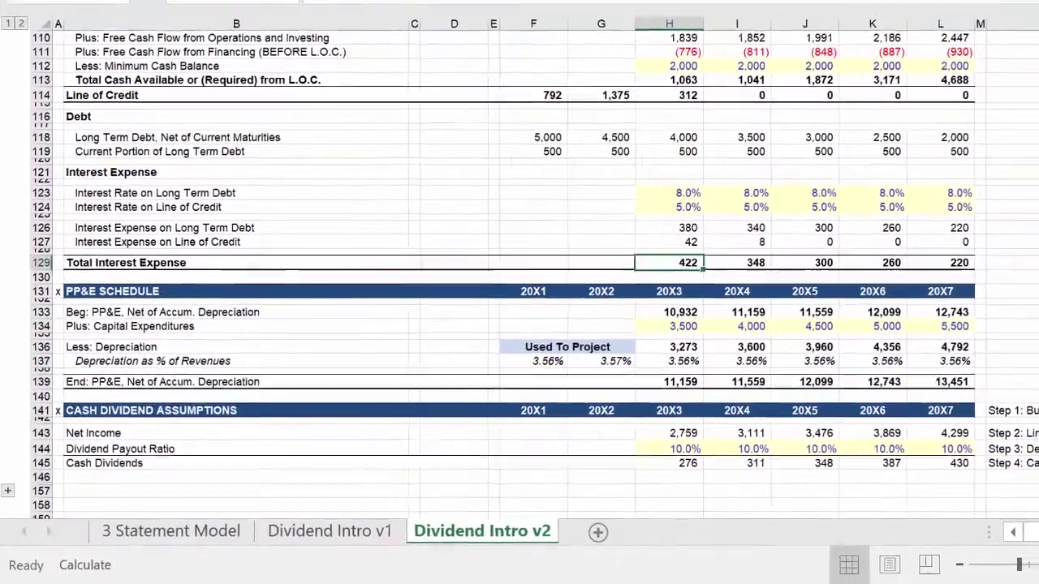
pyautogui.press('Up')
pyautogui.press('Up')
pyautogui.press('Up')
pyautogui.press('Up')
pyautogui.press('Up')
pyautogui.press('Up')
pyautogui.press('Up')
pyautogui.press('Up')
pyautogui.press('Up')
pyautogui.press('Up')
pyautogui.press('Up')
pyautogui.press('Up')
pyautogui.press('Up')
pyautogui.press('Up')
pyautogui.press('Up')
pyautogui.press('Up')
pyautogui.press('Up')
pyautogui.press('Up')
pyautogui.press('Up')
pyautogui.press('Up')
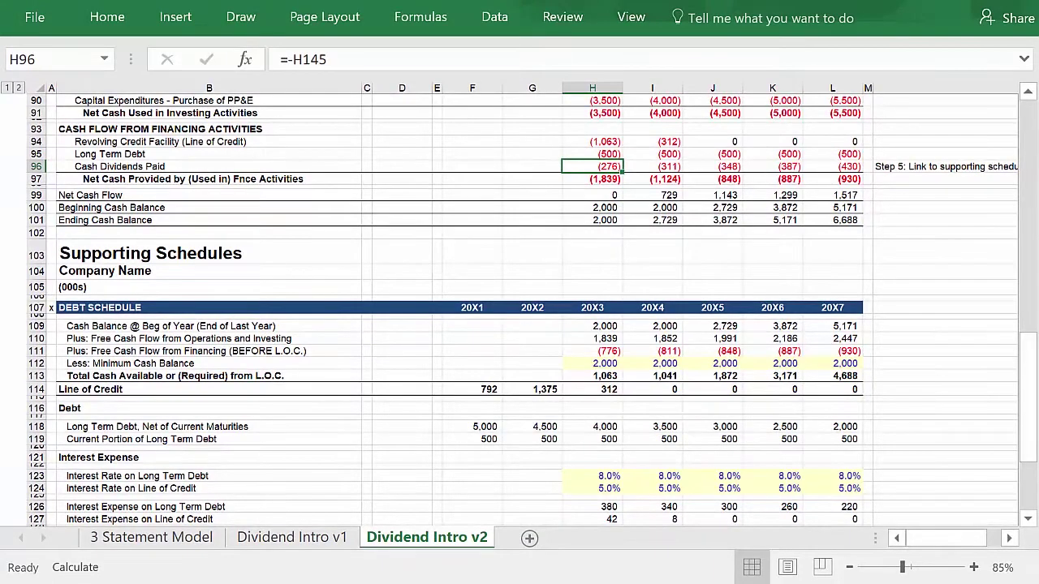
# Step: Check that Cash Dividends Paid for 20X3–20X6 link to the schedule via =-H145, =-I145, etc
pyautogui.press('F2')
pyautogui.press('Escape')
pyautogui.press('Right')
pyautogui.press('F2')
pyautogui.press('Escape')
pyautogui.press('Right')
pyautogui.press('F2')
pyautogui.press('Escape')
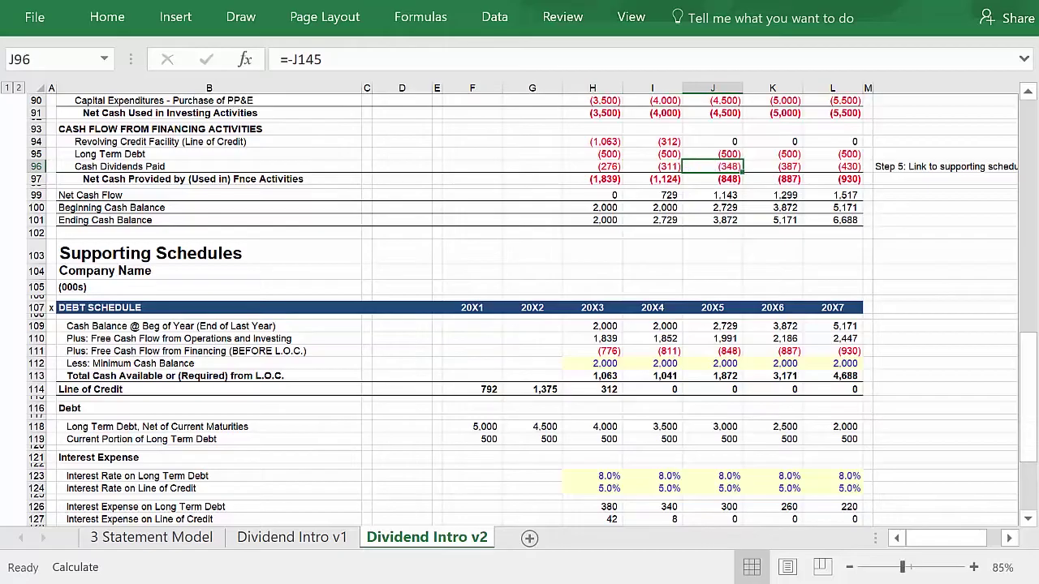
pyautogui.press('Right')
pyautogui.press('F2')
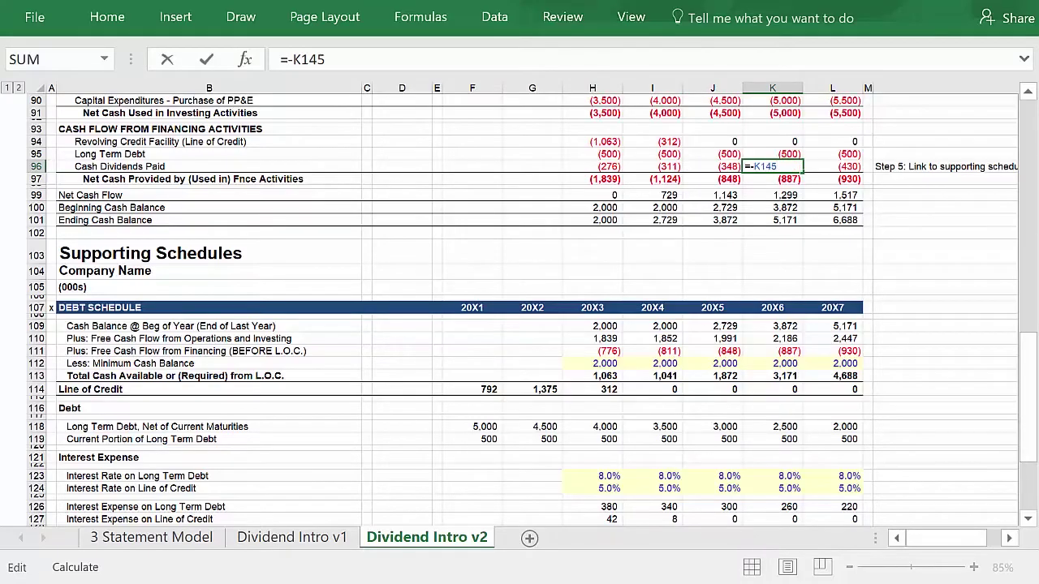
pyautogui.press('Escape')
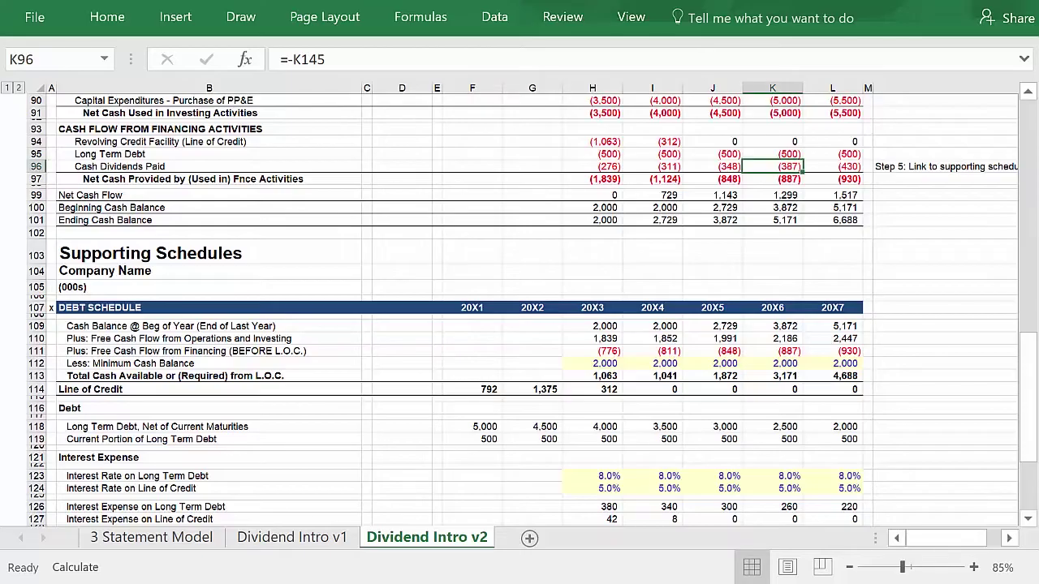
# Step: Inspect the 20X3 Retained Earnings formula =G62+H28+H96 giving 13,770
pyautogui.click(592, 167)
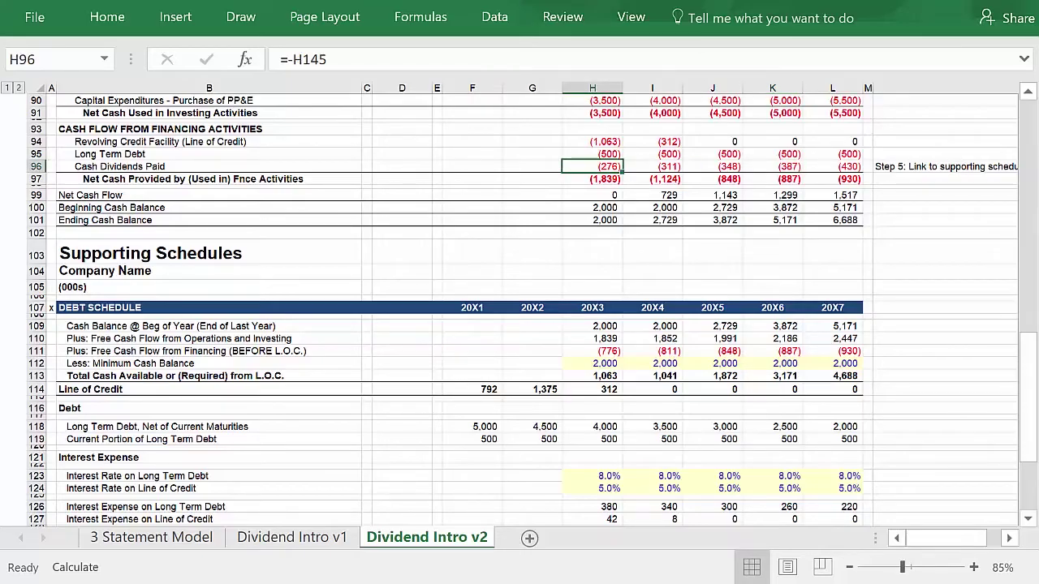
pyautogui.press('Up')
pyautogui.press('Up')
pyautogui.press('Up')
pyautogui.press('Up')
pyautogui.press('Up')
pyautogui.press('Up')
pyautogui.press('Up')
pyautogui.press('Up')
pyautogui.press('Up')
pyautogui.press('Up')
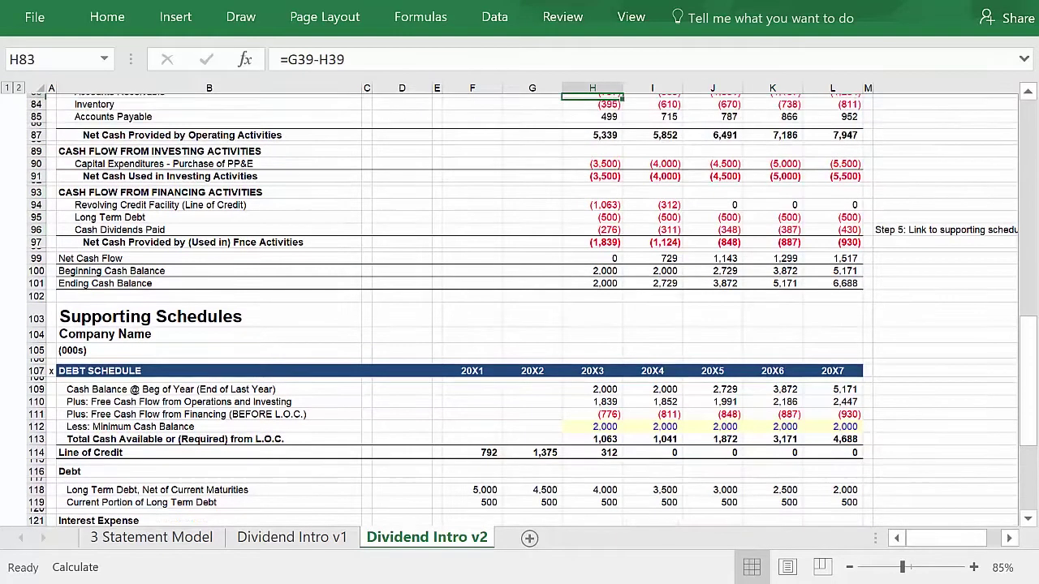
pyautogui.press('Up')
pyautogui.press('Up')
pyautogui.press('Up')
pyautogui.press('Up')
pyautogui.press('Up')
pyautogui.press('Up')
pyautogui.press('Up')
pyautogui.press('Up')
pyautogui.press('Up')
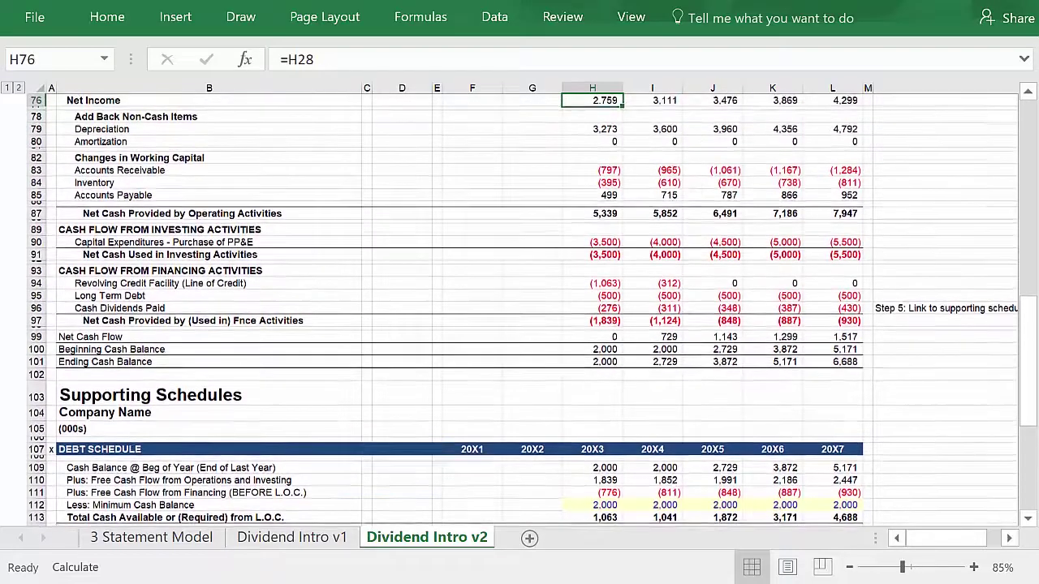
pyautogui.press('Up')
pyautogui.press('Up')
pyautogui.press('Up')
pyautogui.press('Up')
pyautogui.press('Up')
pyautogui.press('Up')
pyautogui.press('Up')
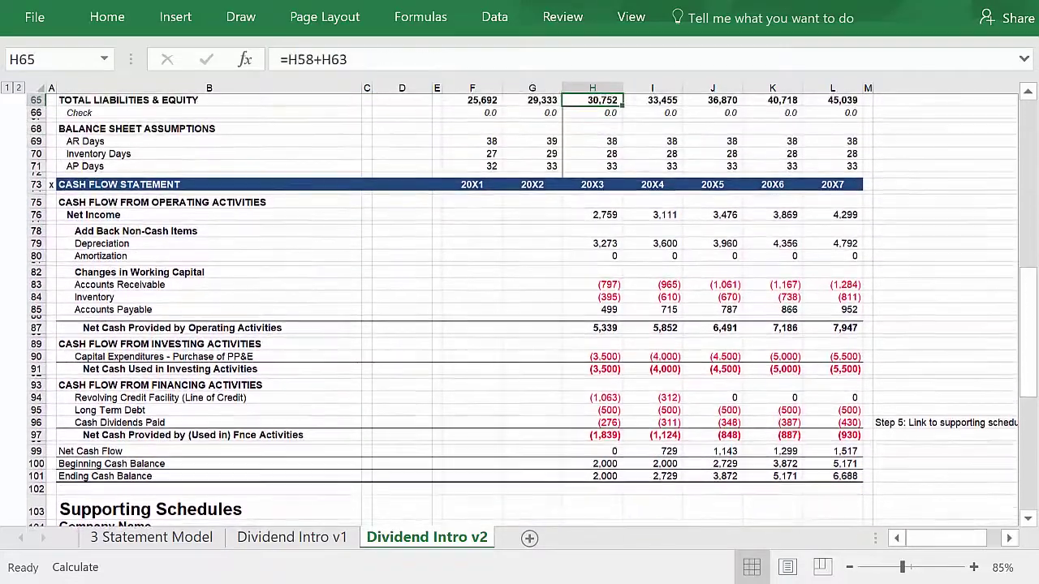
pyautogui.press('F2')
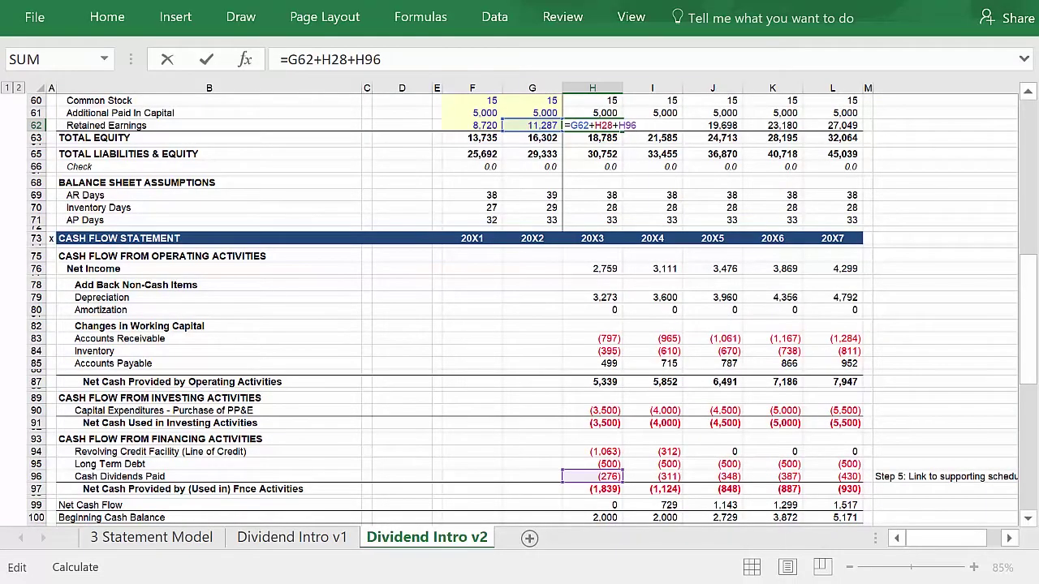
pyautogui.press('Escape')
pyautogui.hotkey('ctrl', 'Left')
pyautogui.hotkey('ctrl', 'Left')
pyautogui.hotkey('ctrl', 'Left')
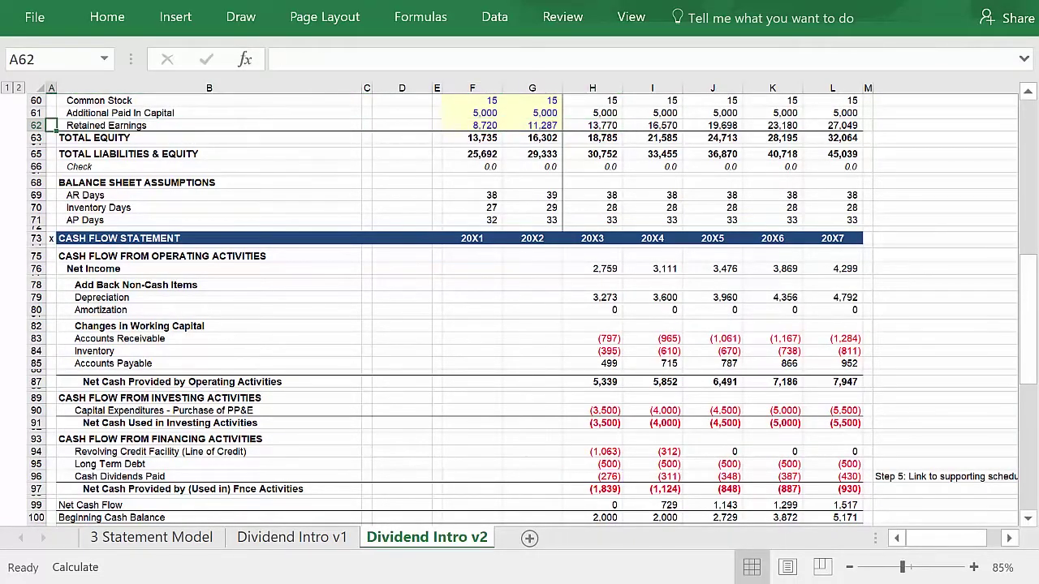
# Step: Jump to the Cash Dividend Assumptions section and expand the hidden rows 146–156 below it
pyautogui.hotkey('ctrl', 'Down')
pyautogui.hotkey('ctrl', 'Down')
pyautogui.hotkey('ctrl', 'Down')
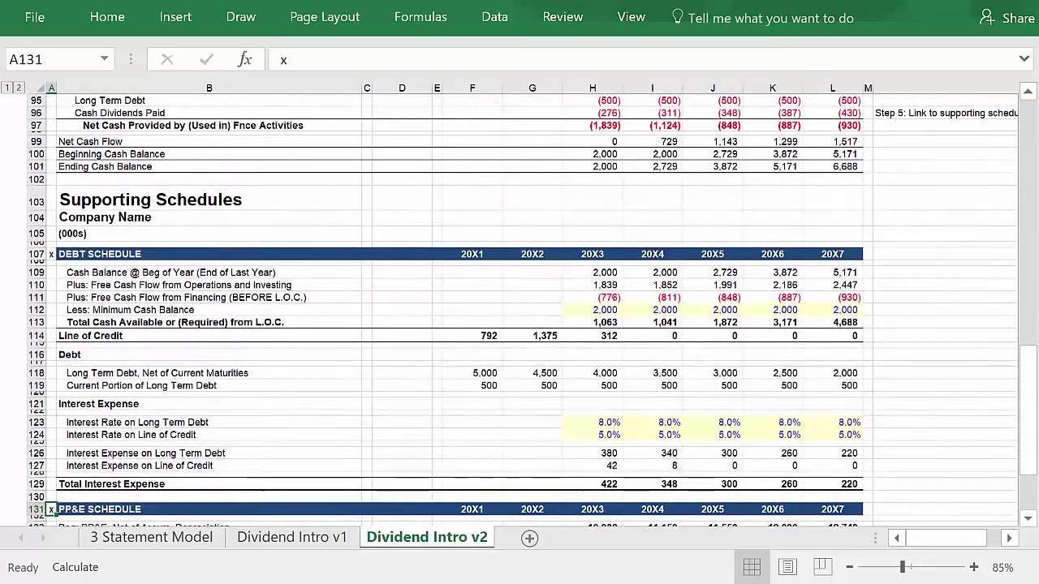
pyautogui.hotkey('ctrl', 'Down')
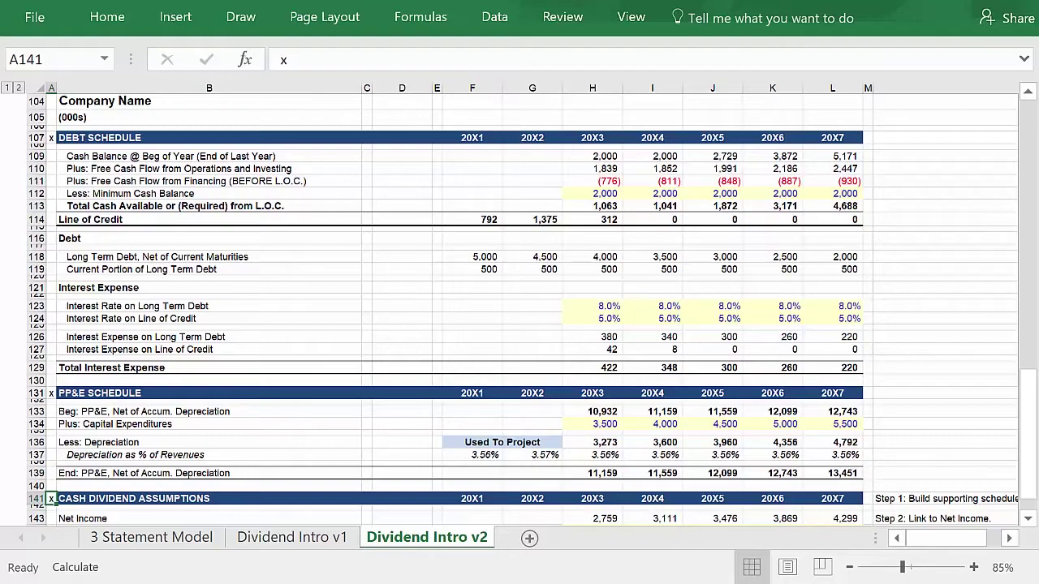
pyautogui.scroll(-2, 1034, 477)
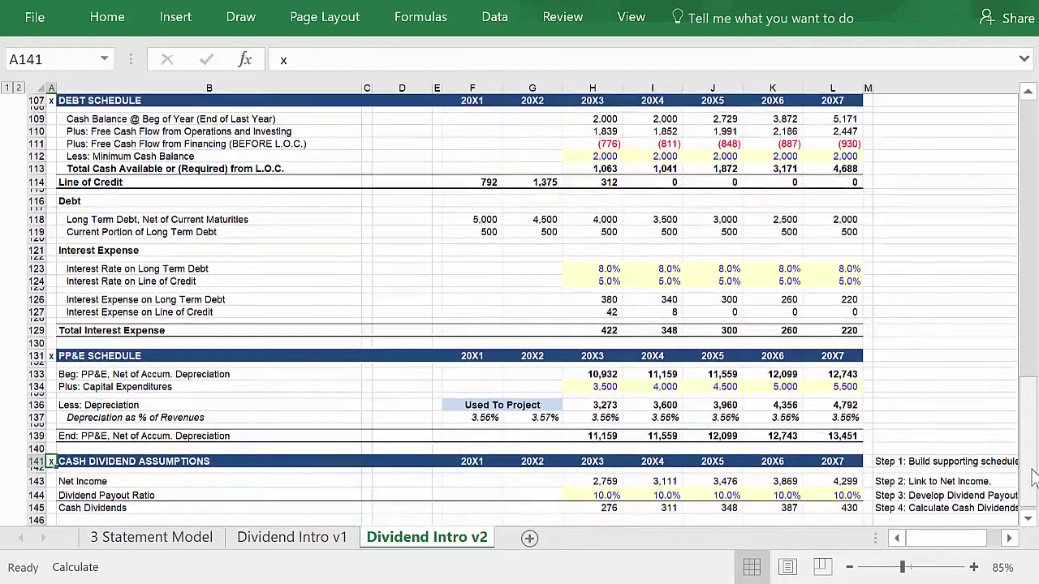
pyautogui.scroll(-4, 1033, 477)
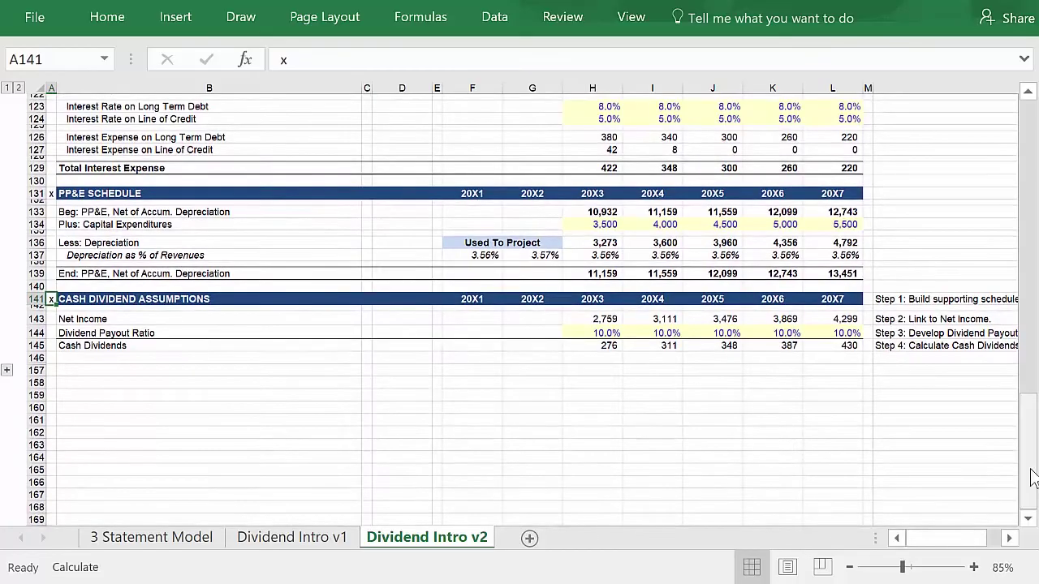
pyautogui.scroll(-1, 1034, 477)
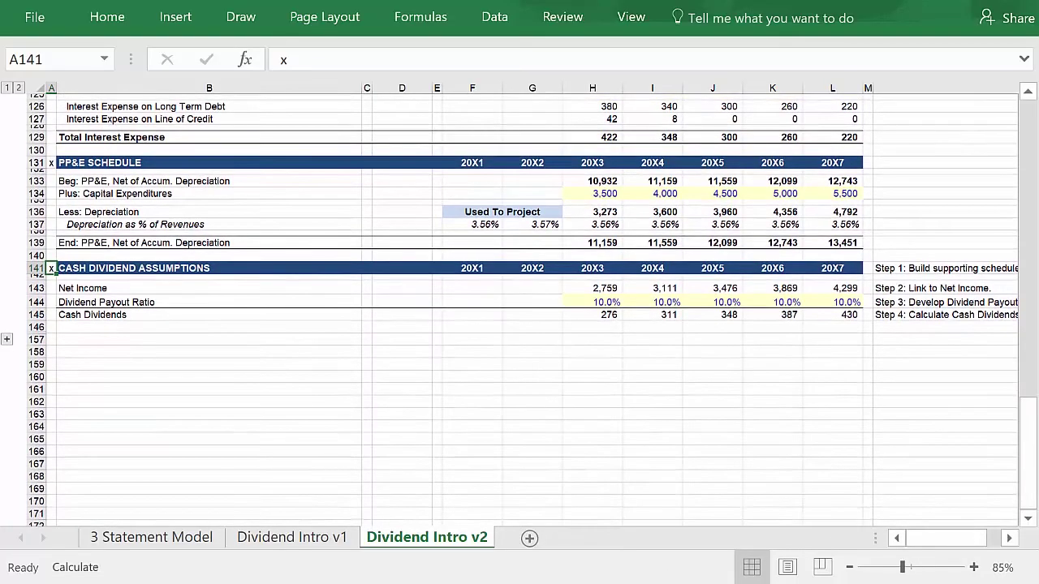
pyautogui.click(6, 339)
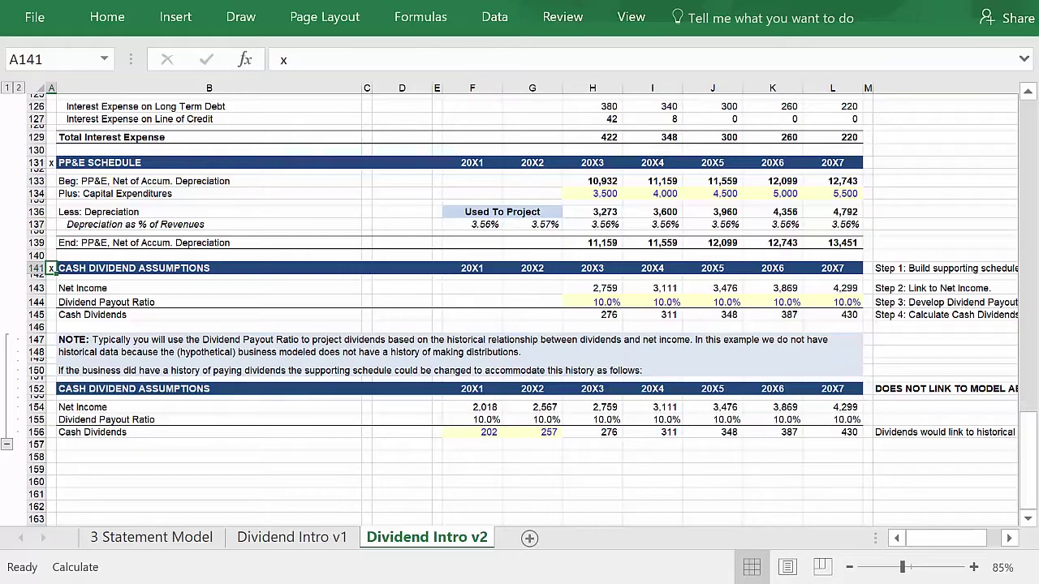
pyautogui.click(209, 406)
pyautogui.click(473, 406)
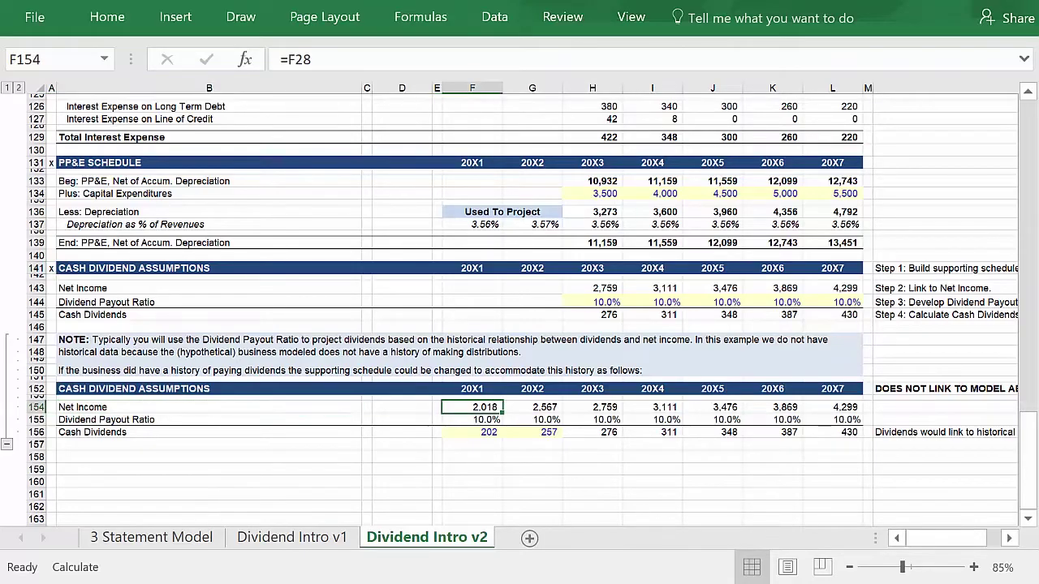
pyautogui.click(472, 419)
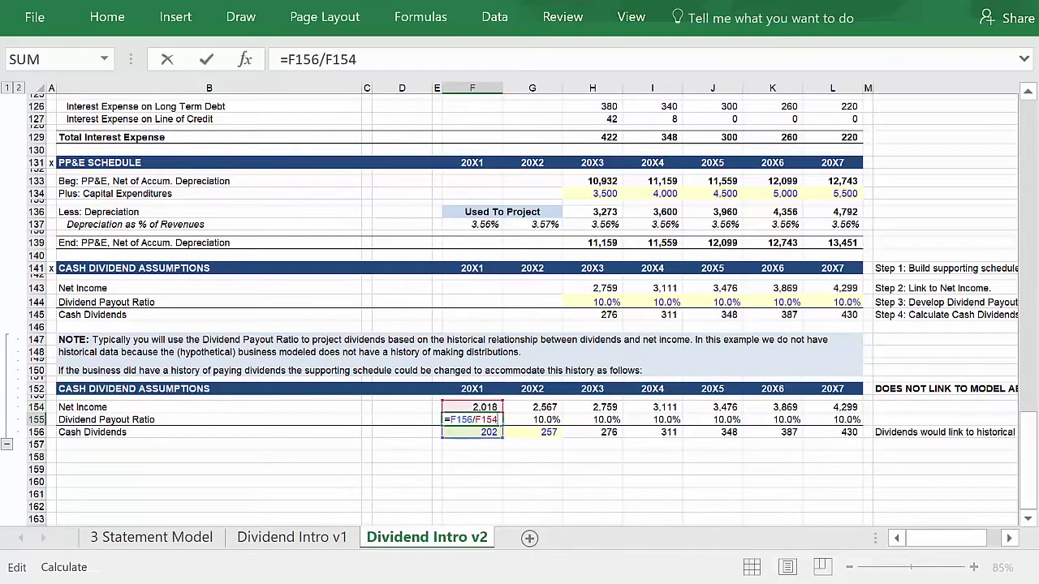
pyautogui.press('Escape')
pyautogui.press('Right')
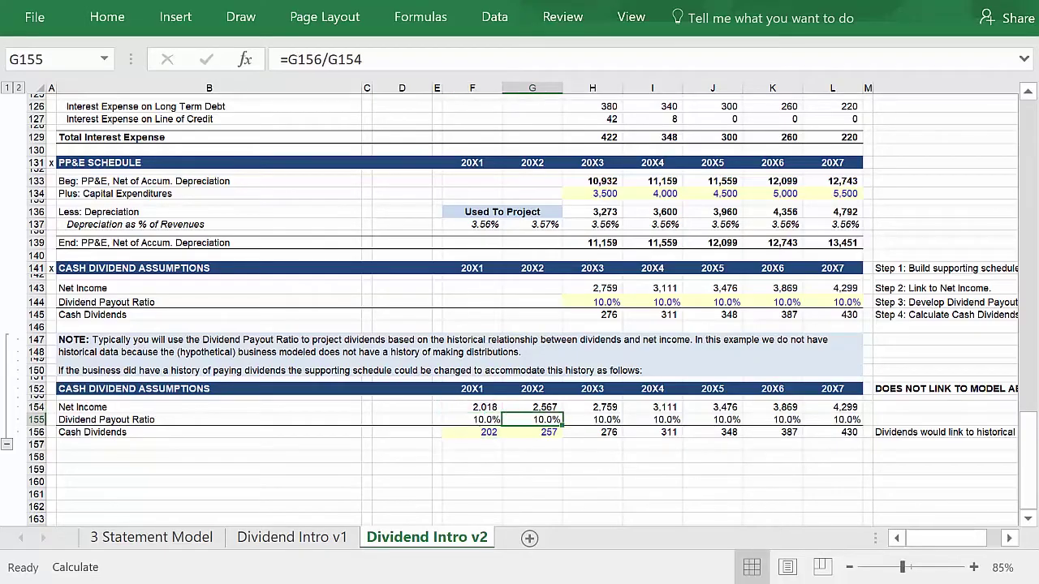
pyautogui.press('F2')
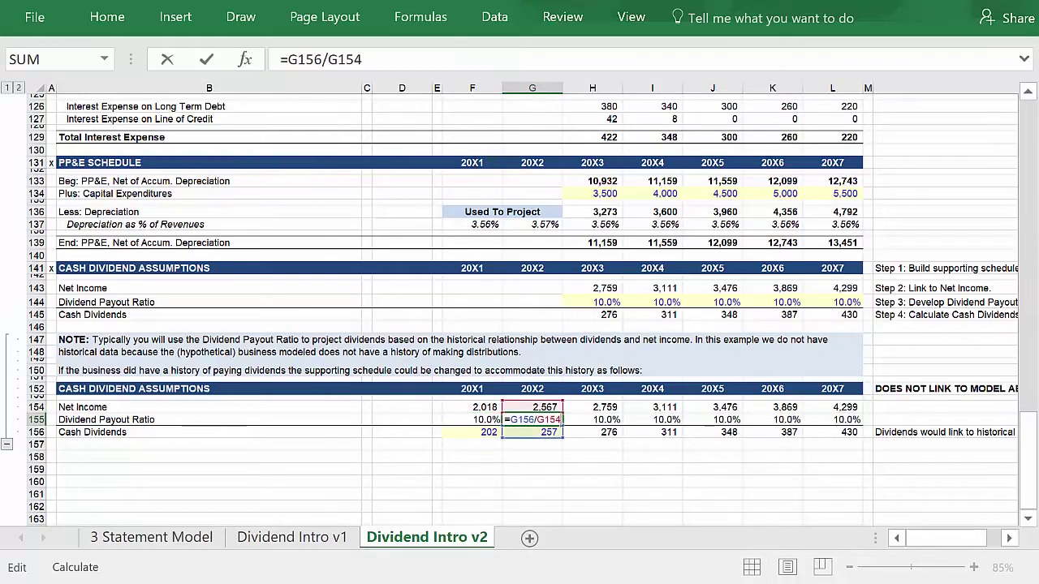
pyautogui.press('Escape')
pyautogui.press('Right')
pyautogui.press('F2')
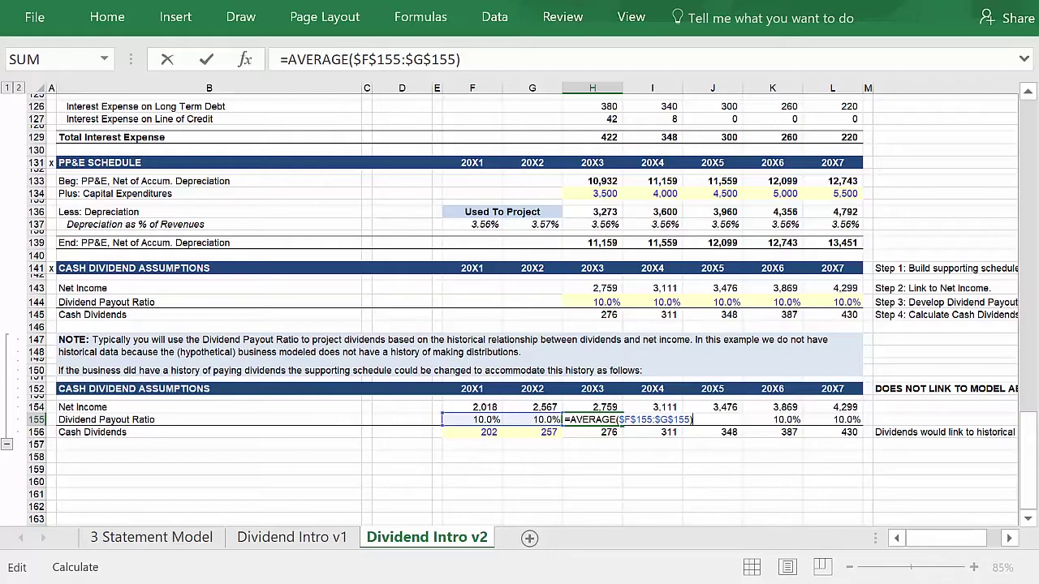
pyautogui.press('Escape')
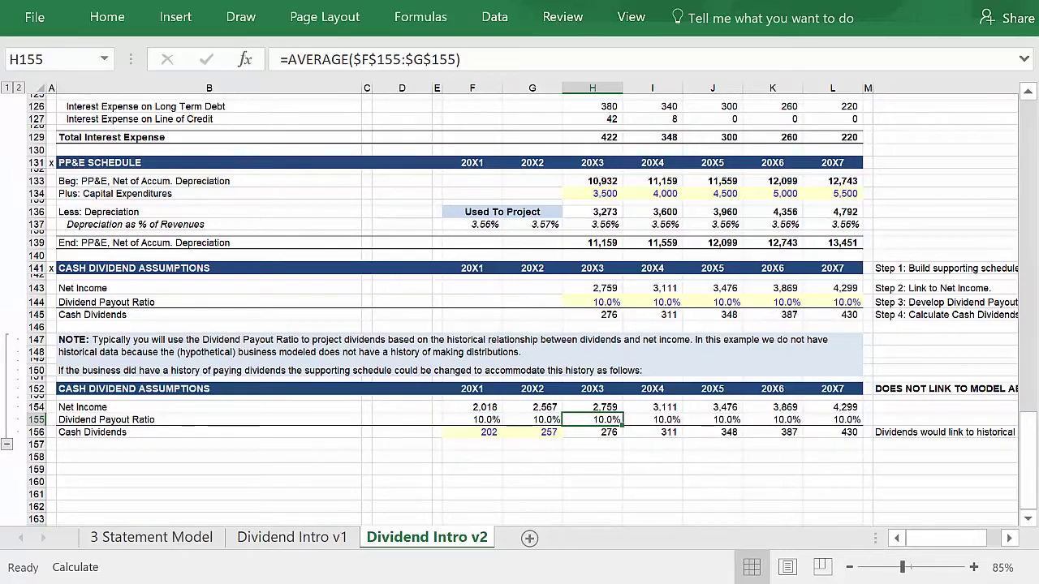
pyautogui.click(945, 389)
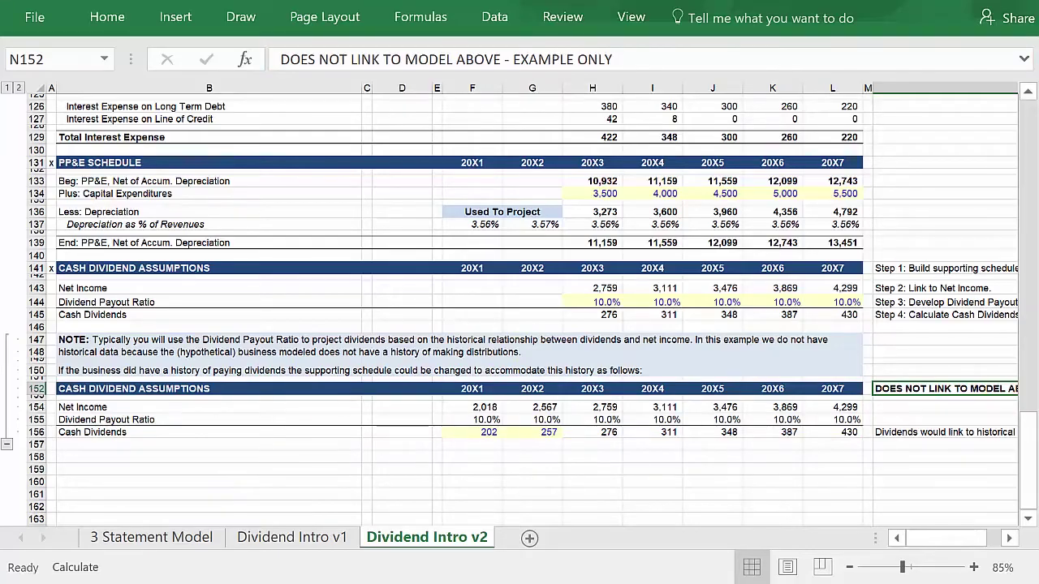
# Step: Move from Dividend Intro v2 back to the 3 Statement Model sheet
pyautogui.hotkey('ctrl', 'pageup')
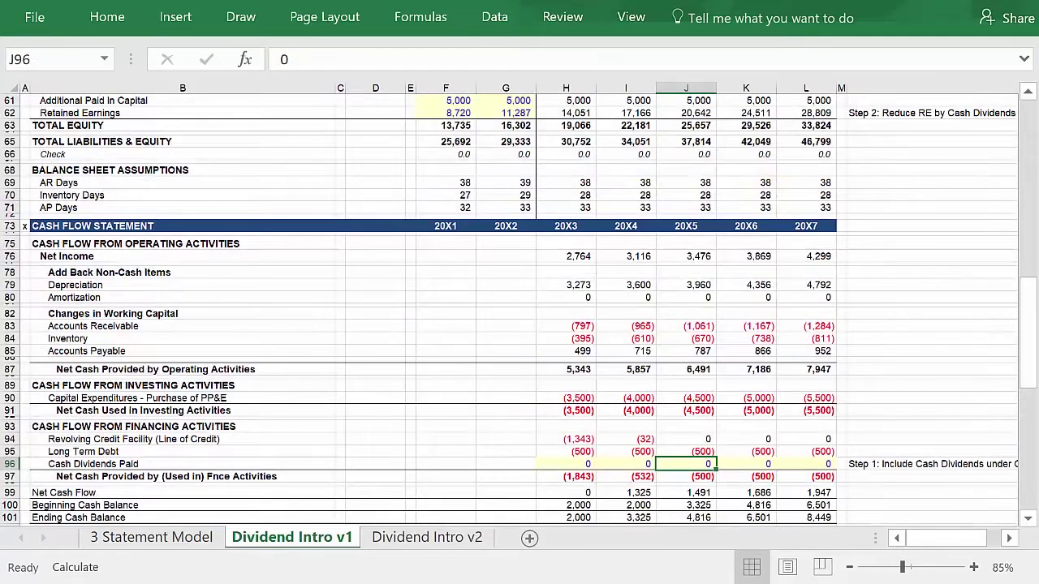
pyautogui.hotkey('ctrl', 'Home')
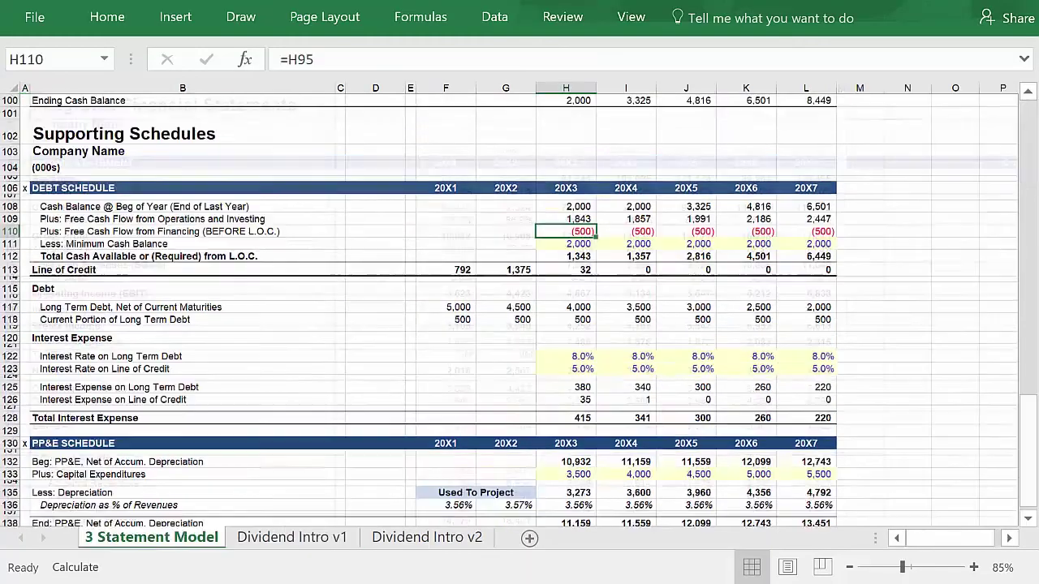